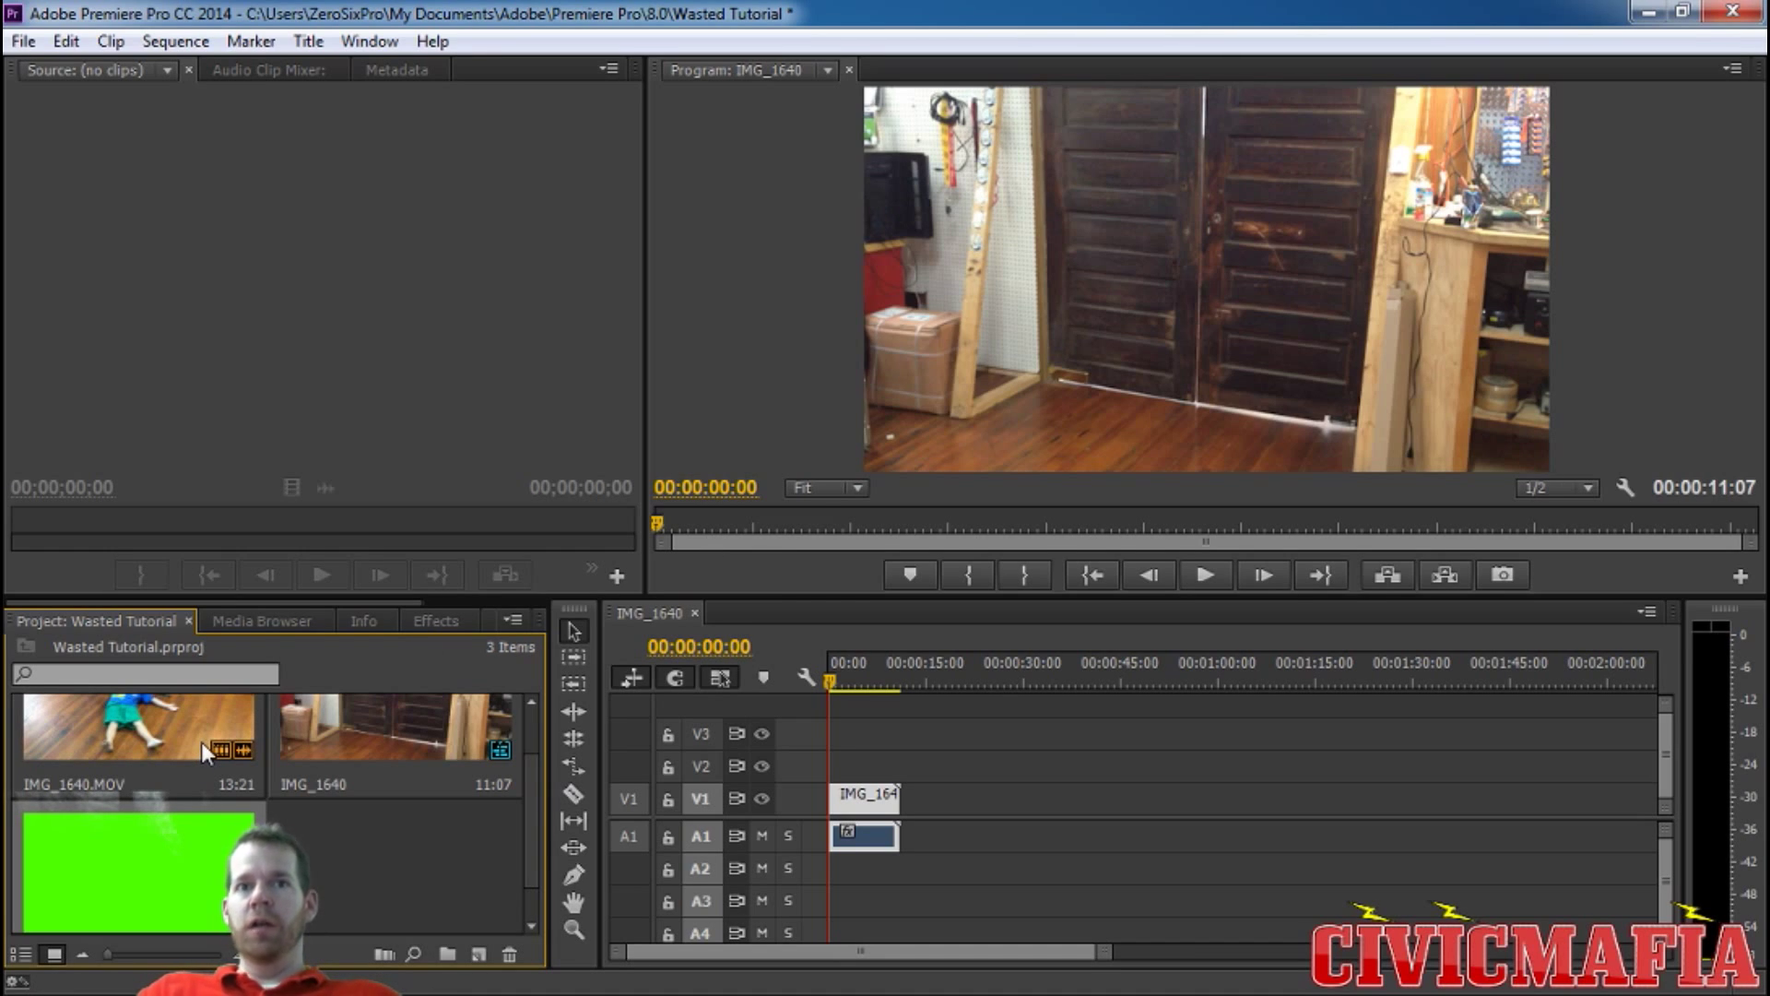
# Step: Scroll the Project panel back to the top and bring up the File menu
pyautogui.scroll(1, 277, 811)
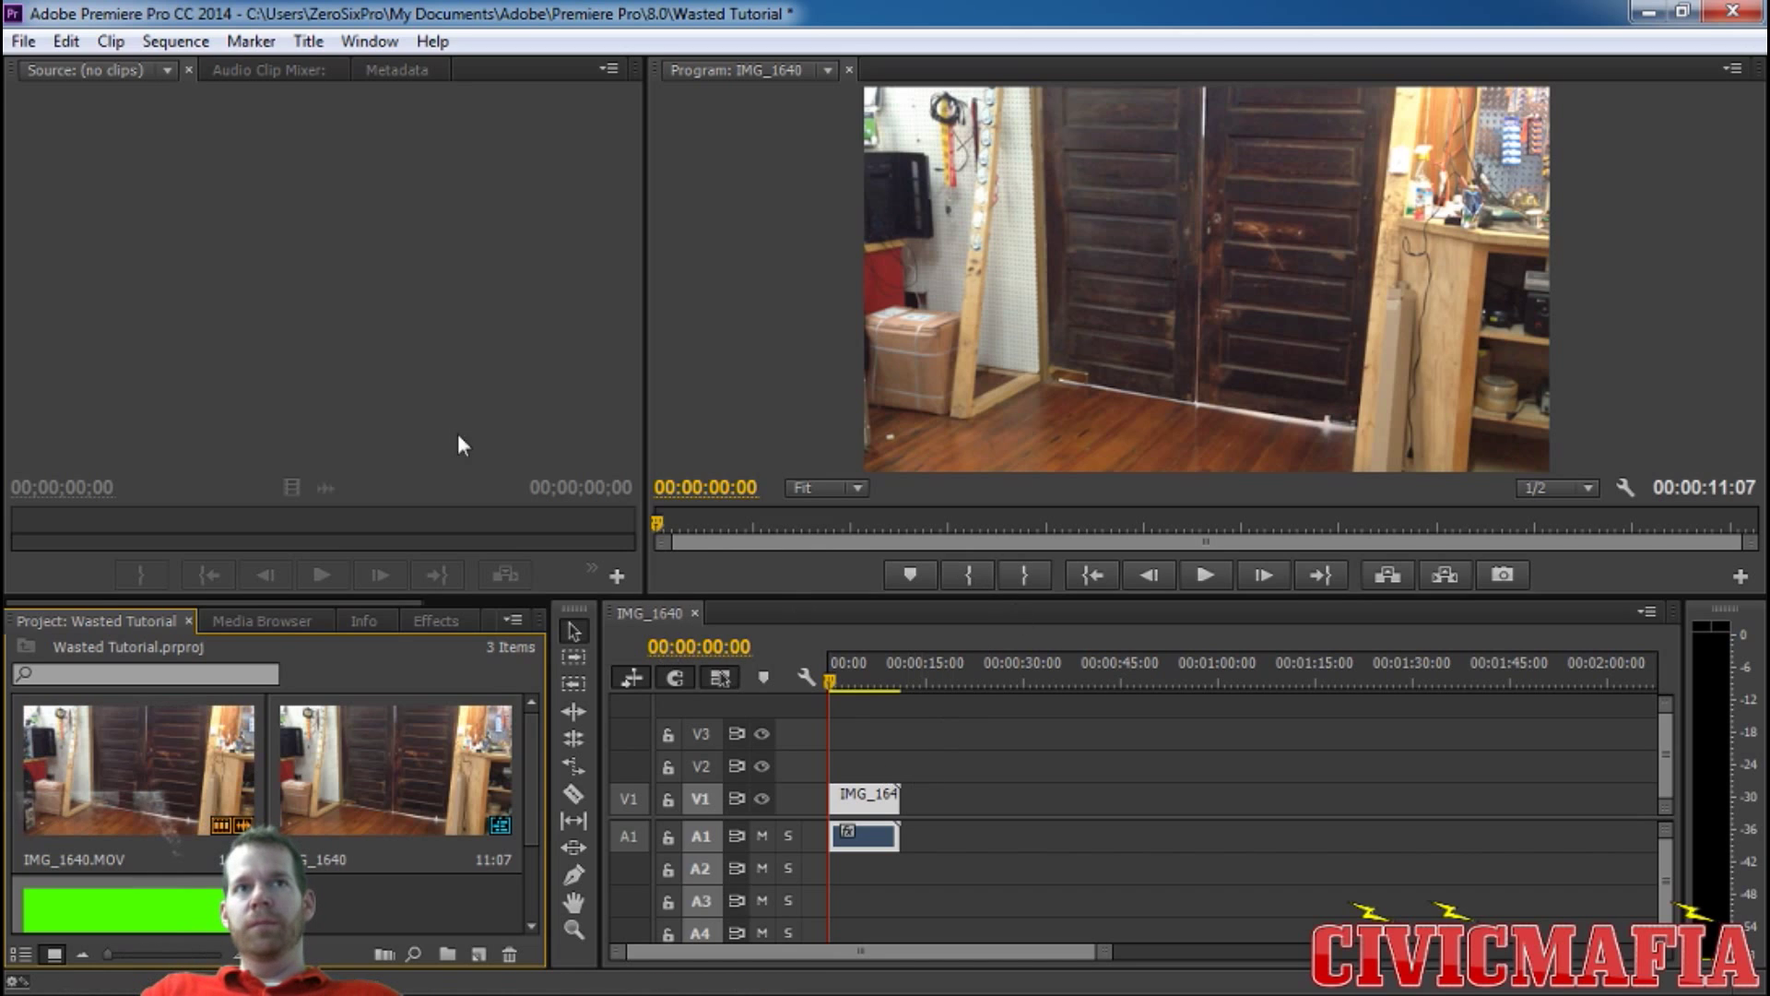
pyautogui.click(22, 42)
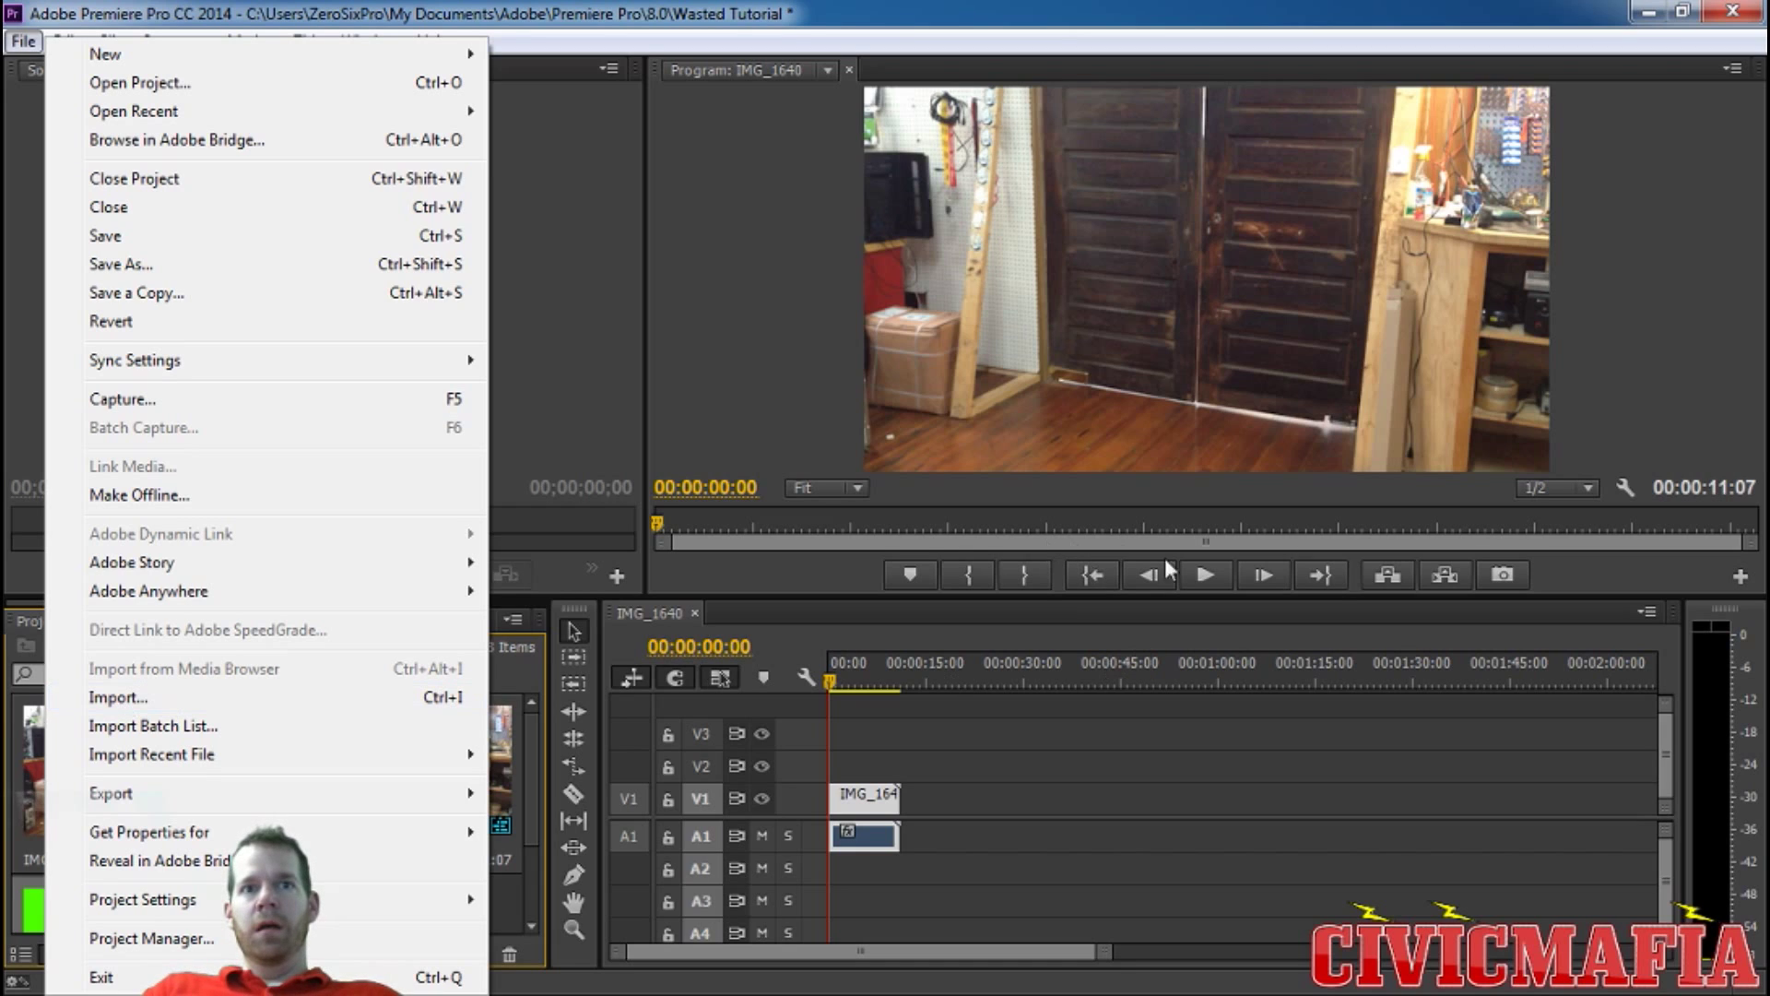
# Step: Dismiss the File menu without choosing any command
pyautogui.click(612, 350)
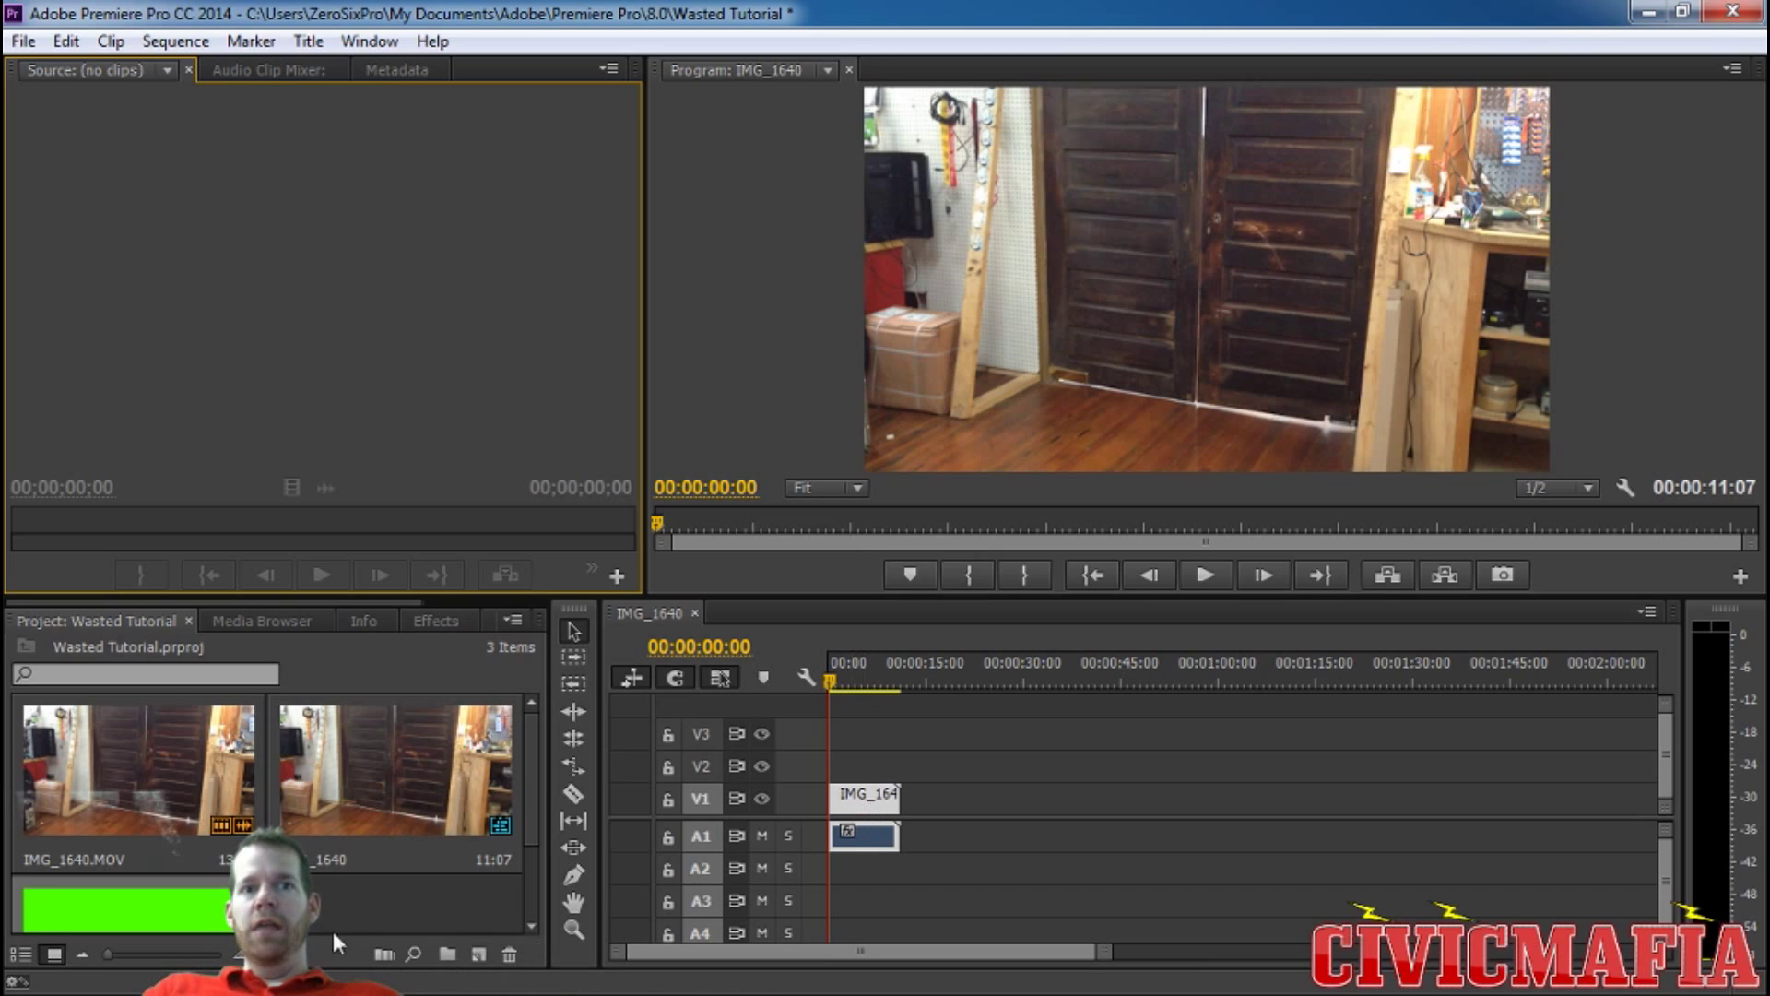
# Step: Place wasted.mp4 on V2 above the IMG_1640 footage and play the sequence to preview it
pyautogui.moveTo(180, 915); pyautogui.dragTo(842, 773)
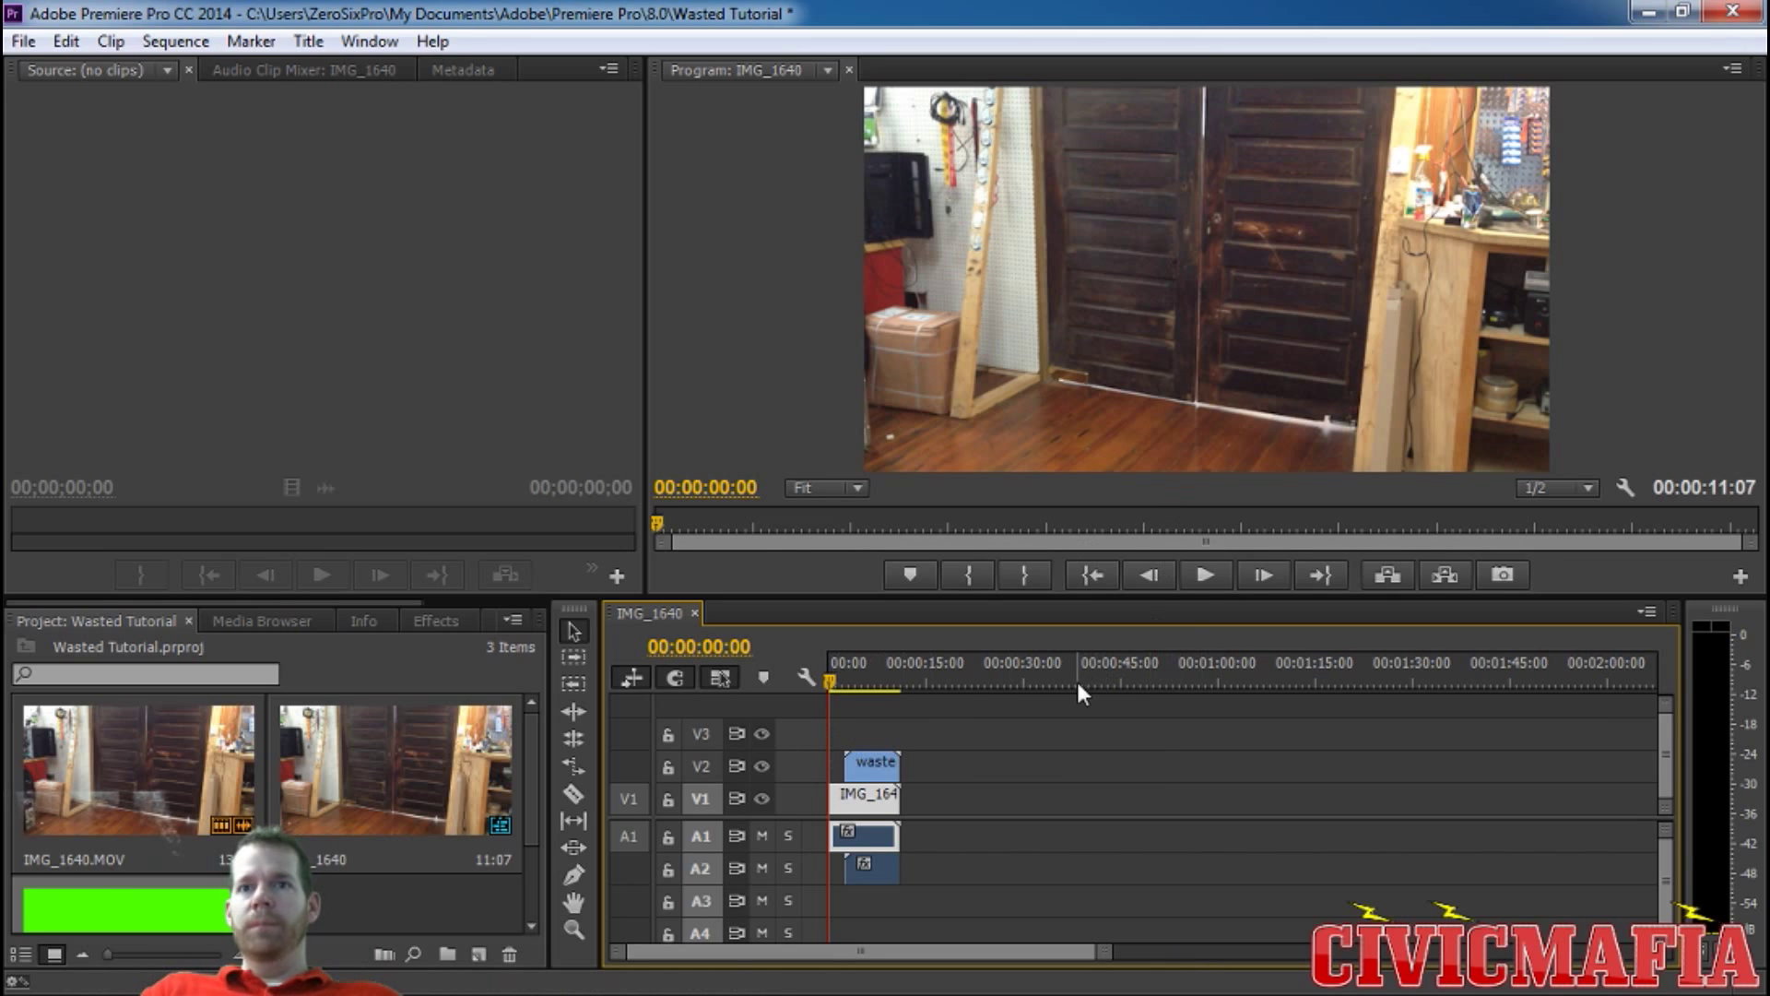
pyautogui.click(1204, 578)
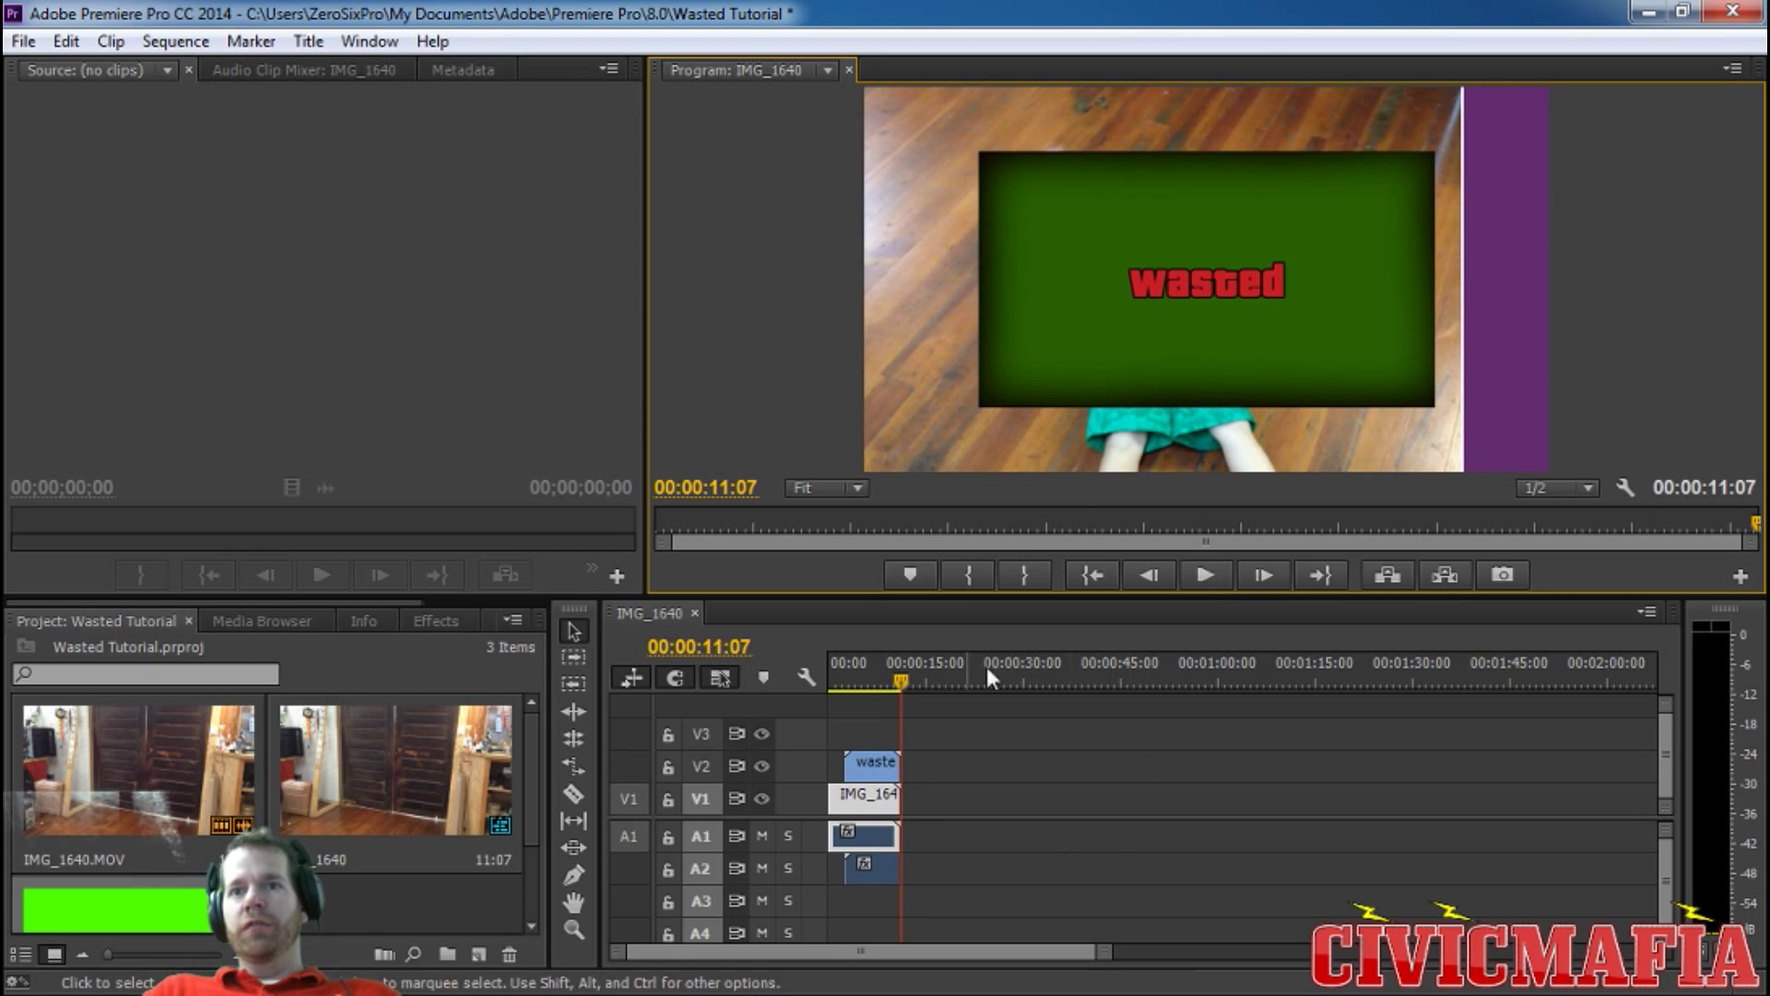
# Step: Apply Scale to Frame Size to the wasted clip on V2, then scrub back toward the start
pyautogui.rightClick(883, 771)
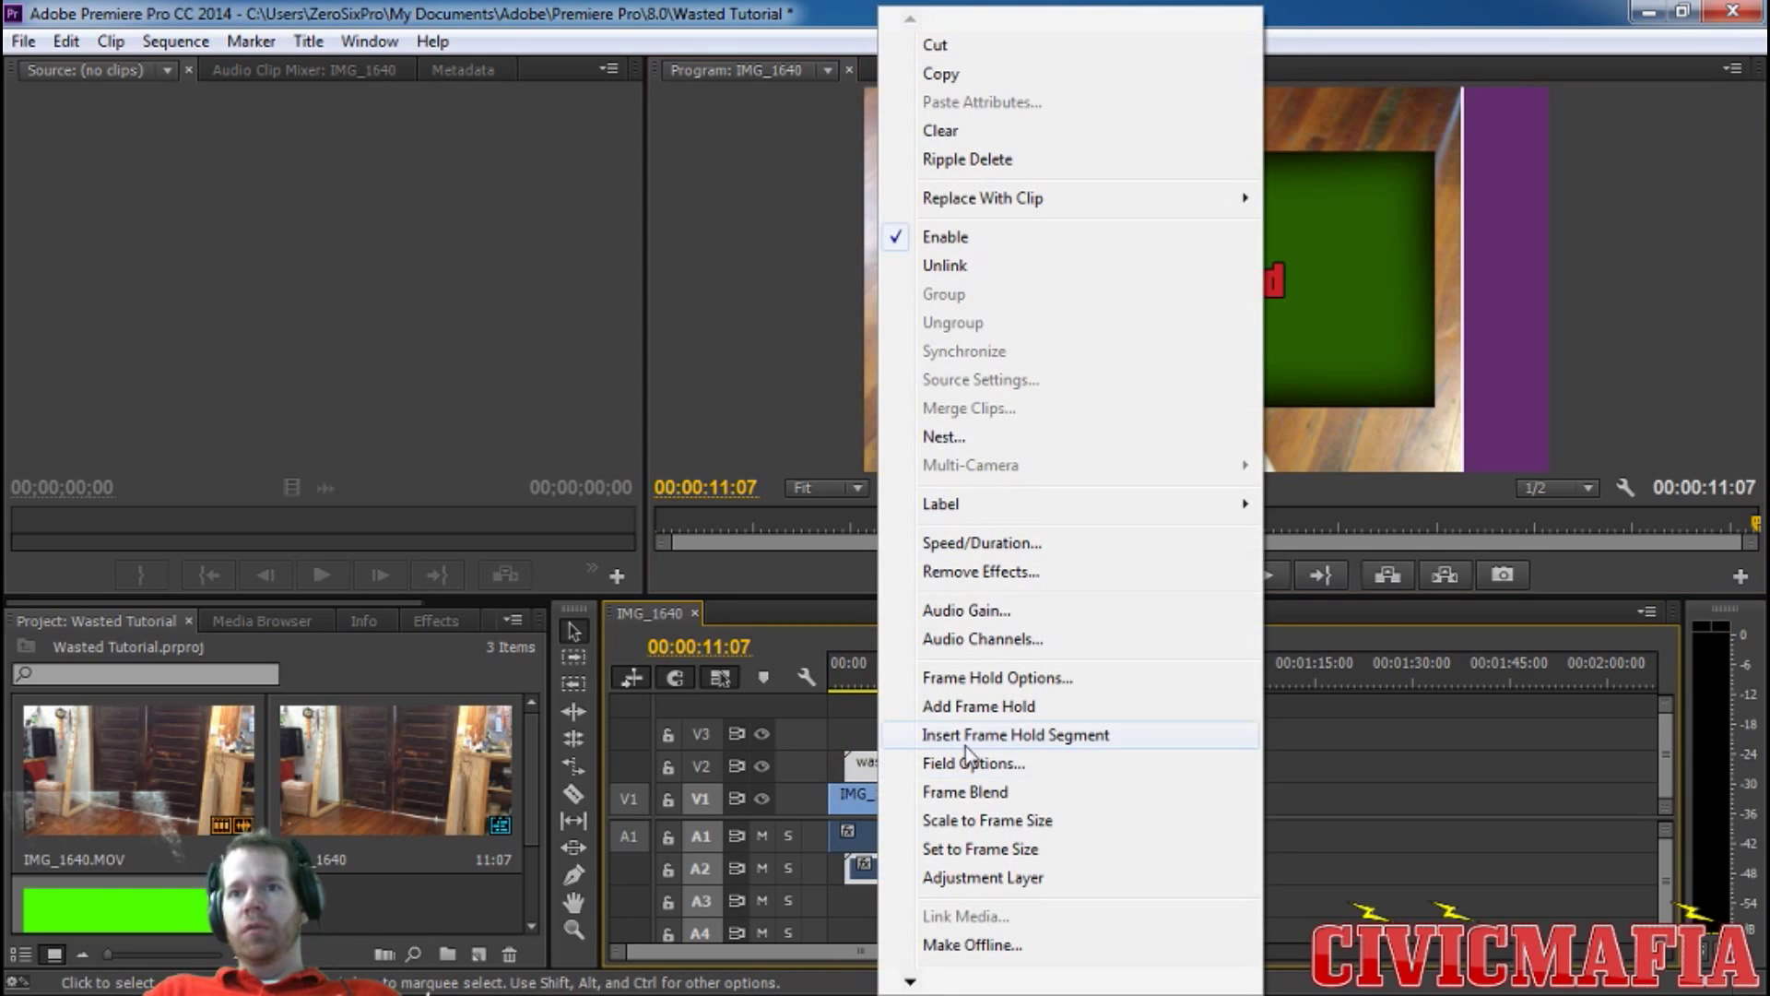
pyautogui.click(994, 822)
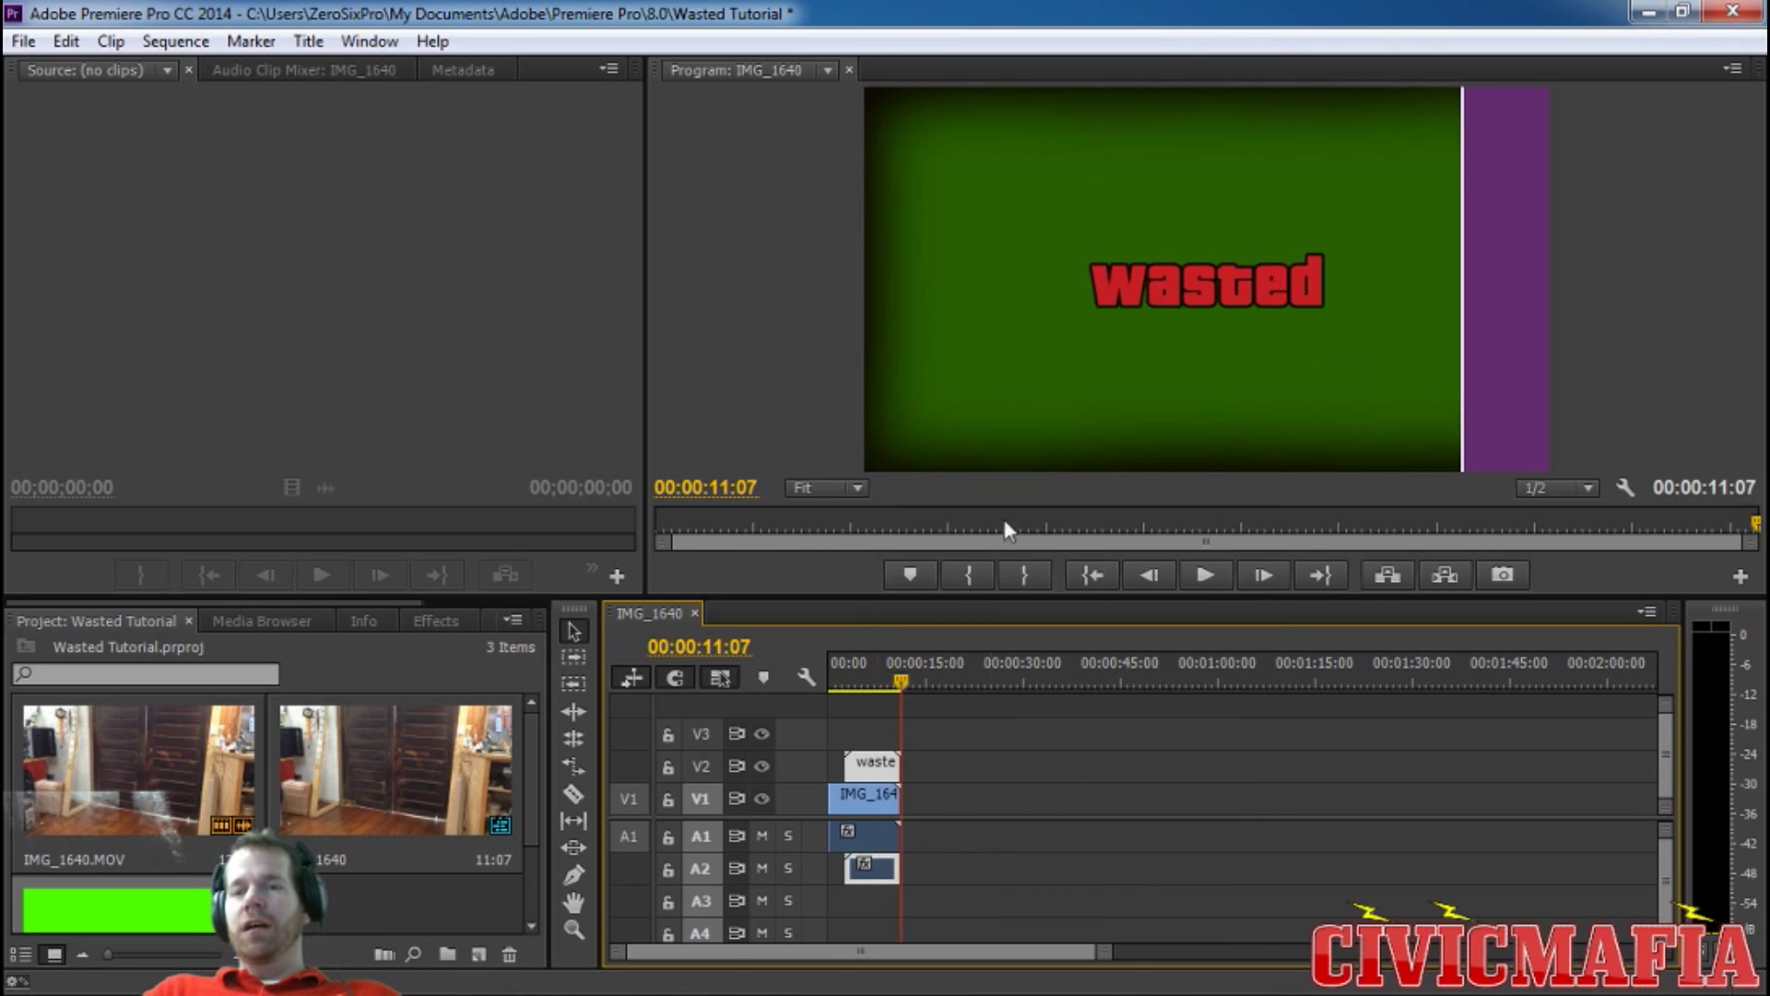
pyautogui.moveTo(900, 679); pyautogui.dragTo(861, 682)
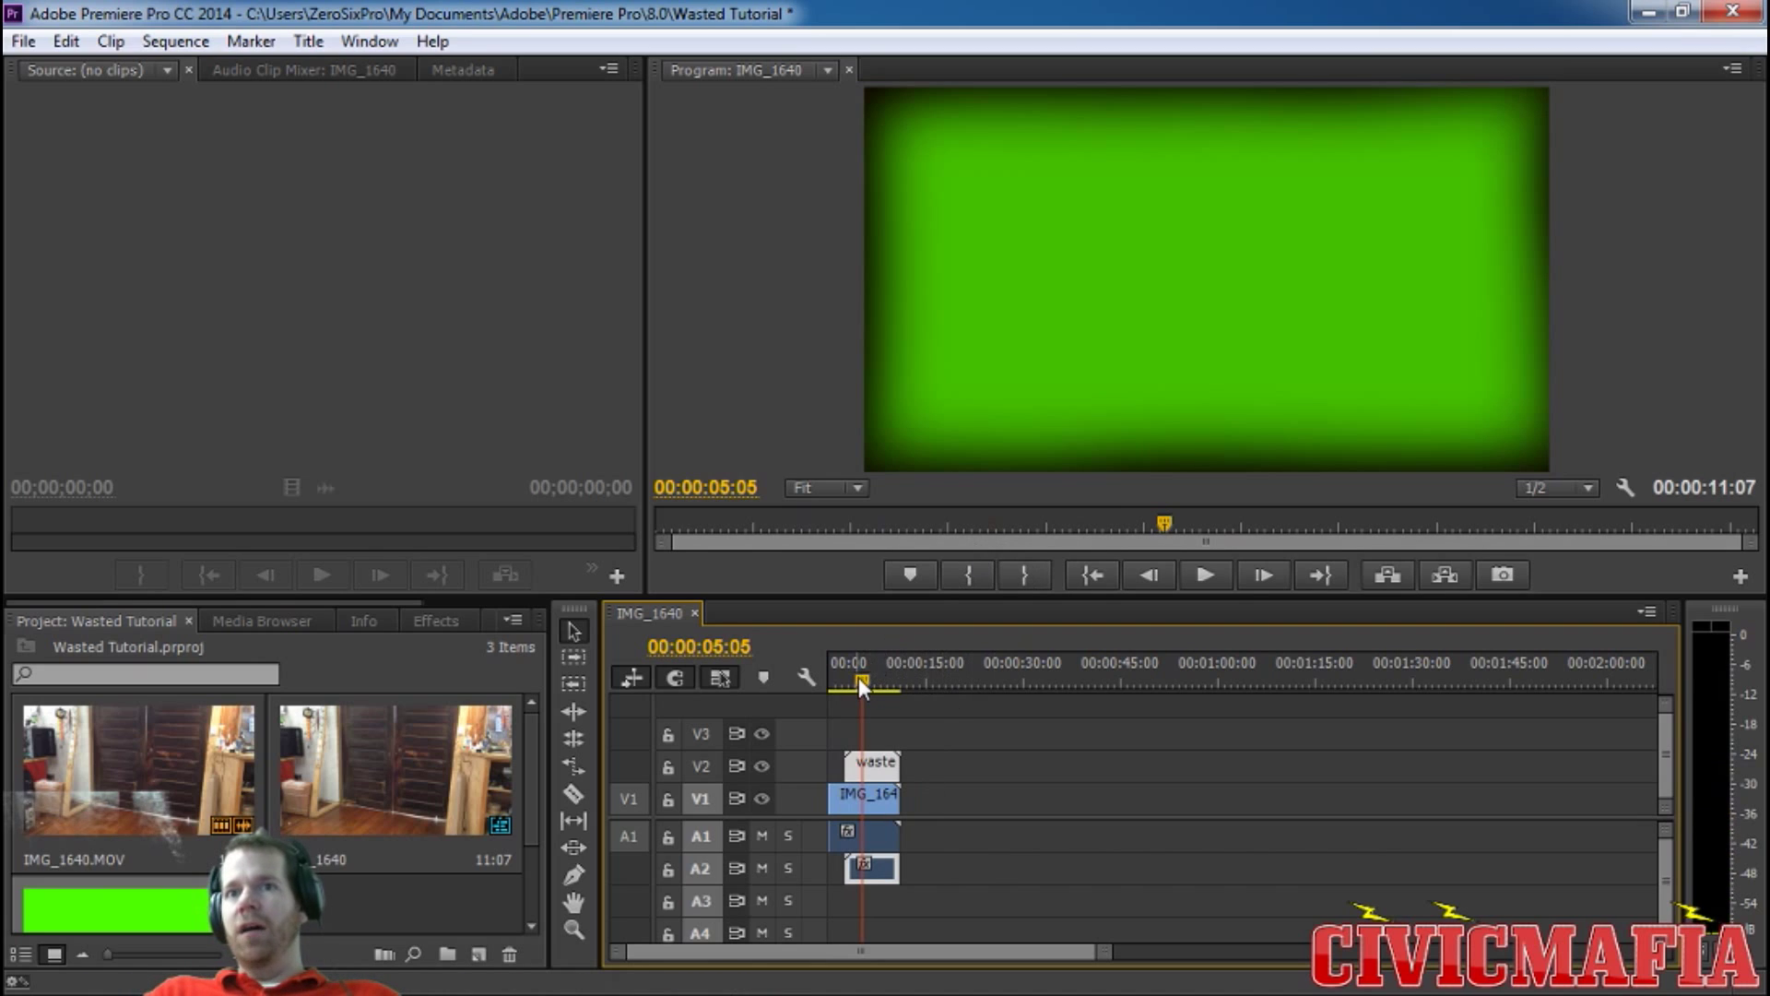
pyautogui.moveTo(860, 682); pyautogui.dragTo(845, 683)
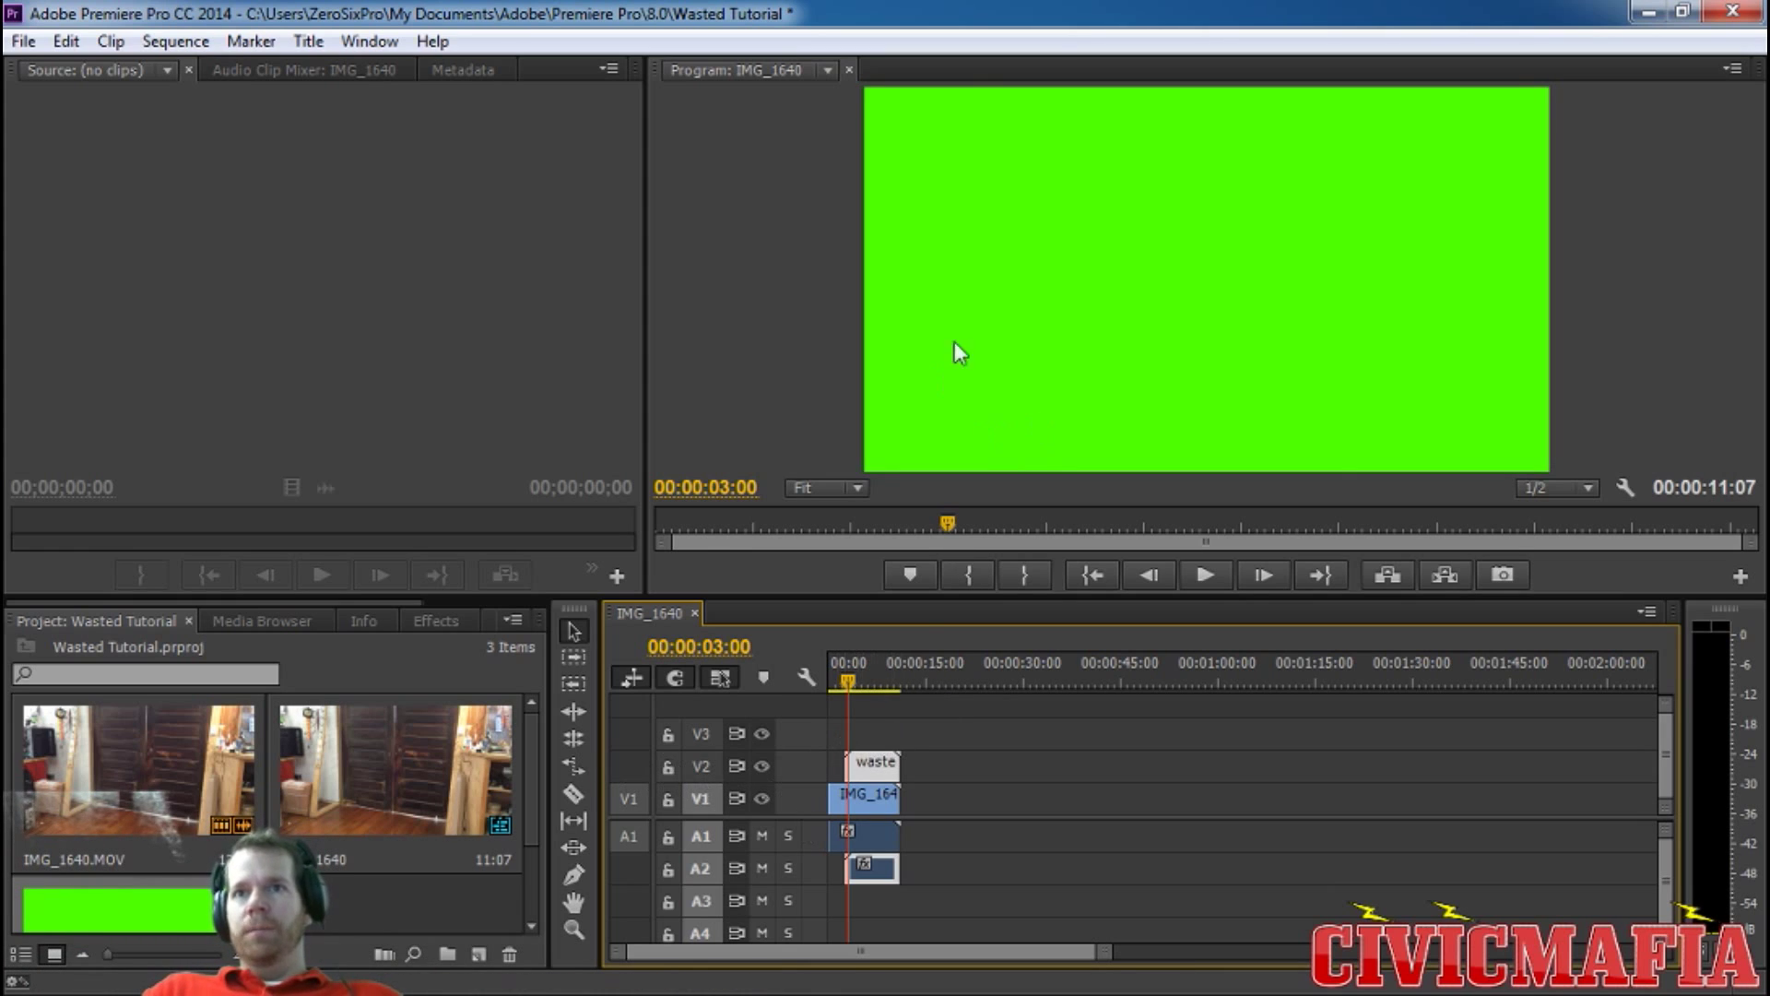
pyautogui.moveTo(856, 680)
pyautogui.mouseDown()
pyautogui.moveTo(871, 684)
pyautogui.moveTo(854, 684)
pyautogui.mouseUp()
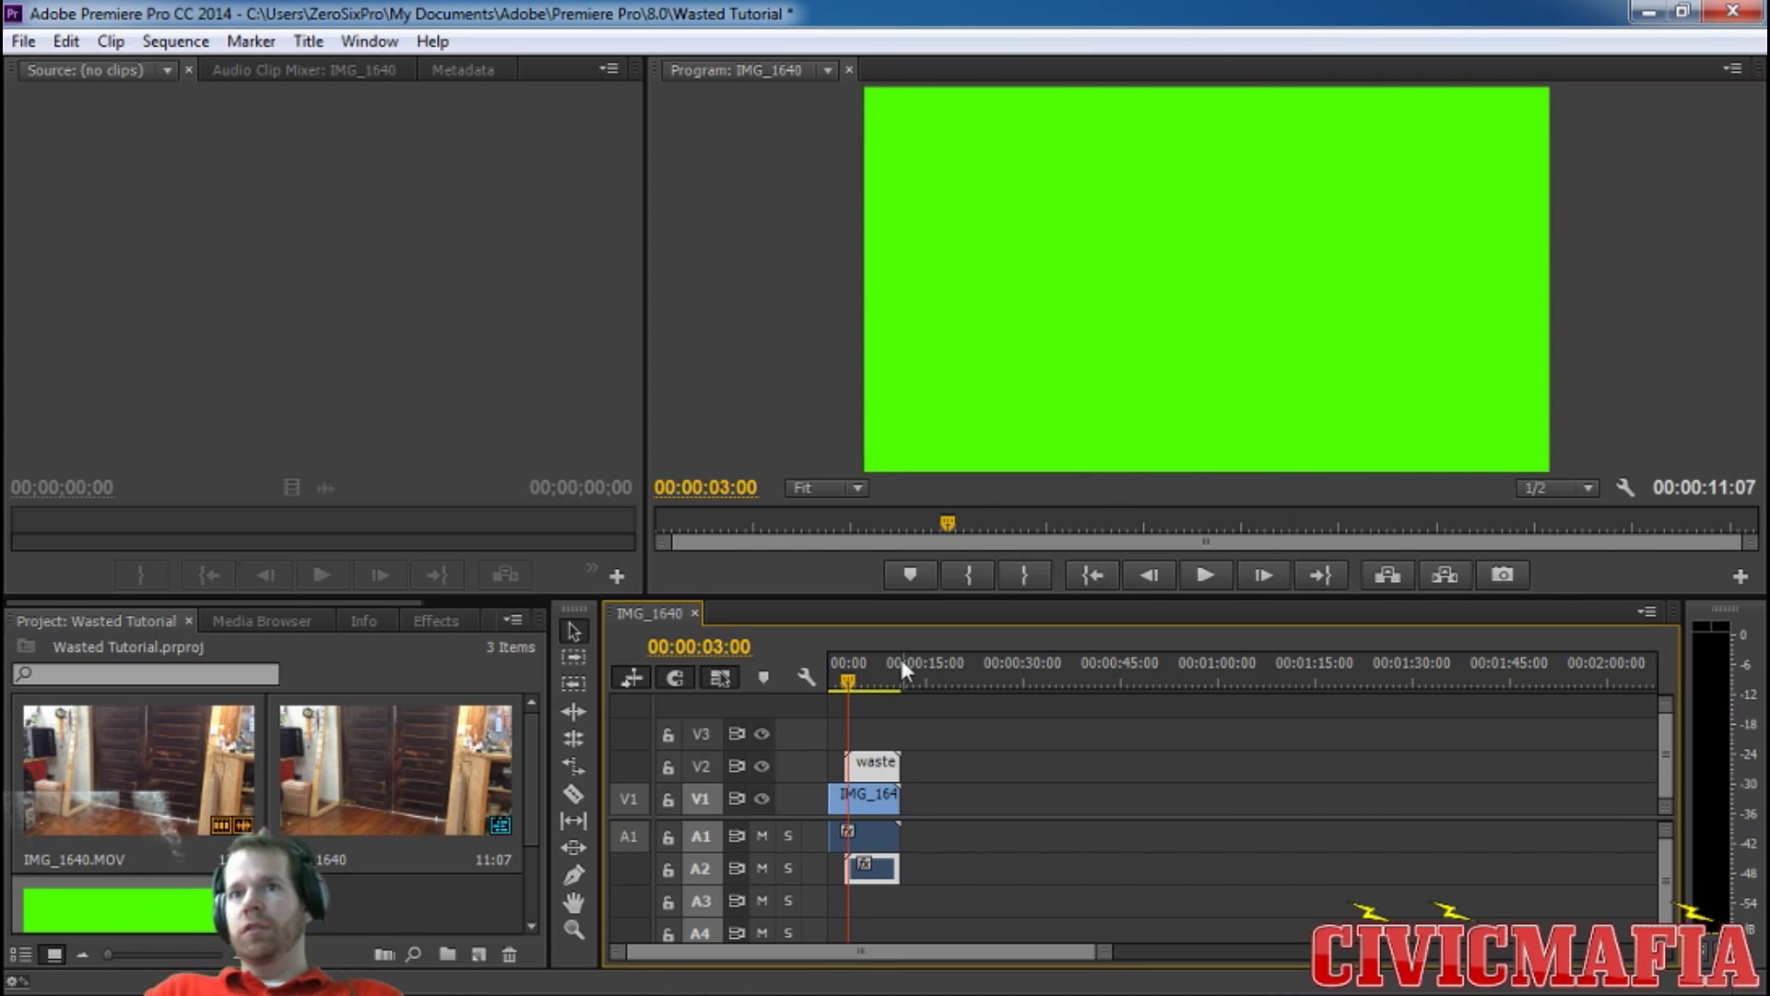
pyautogui.moveTo(856, 682); pyautogui.dragTo(855, 682)
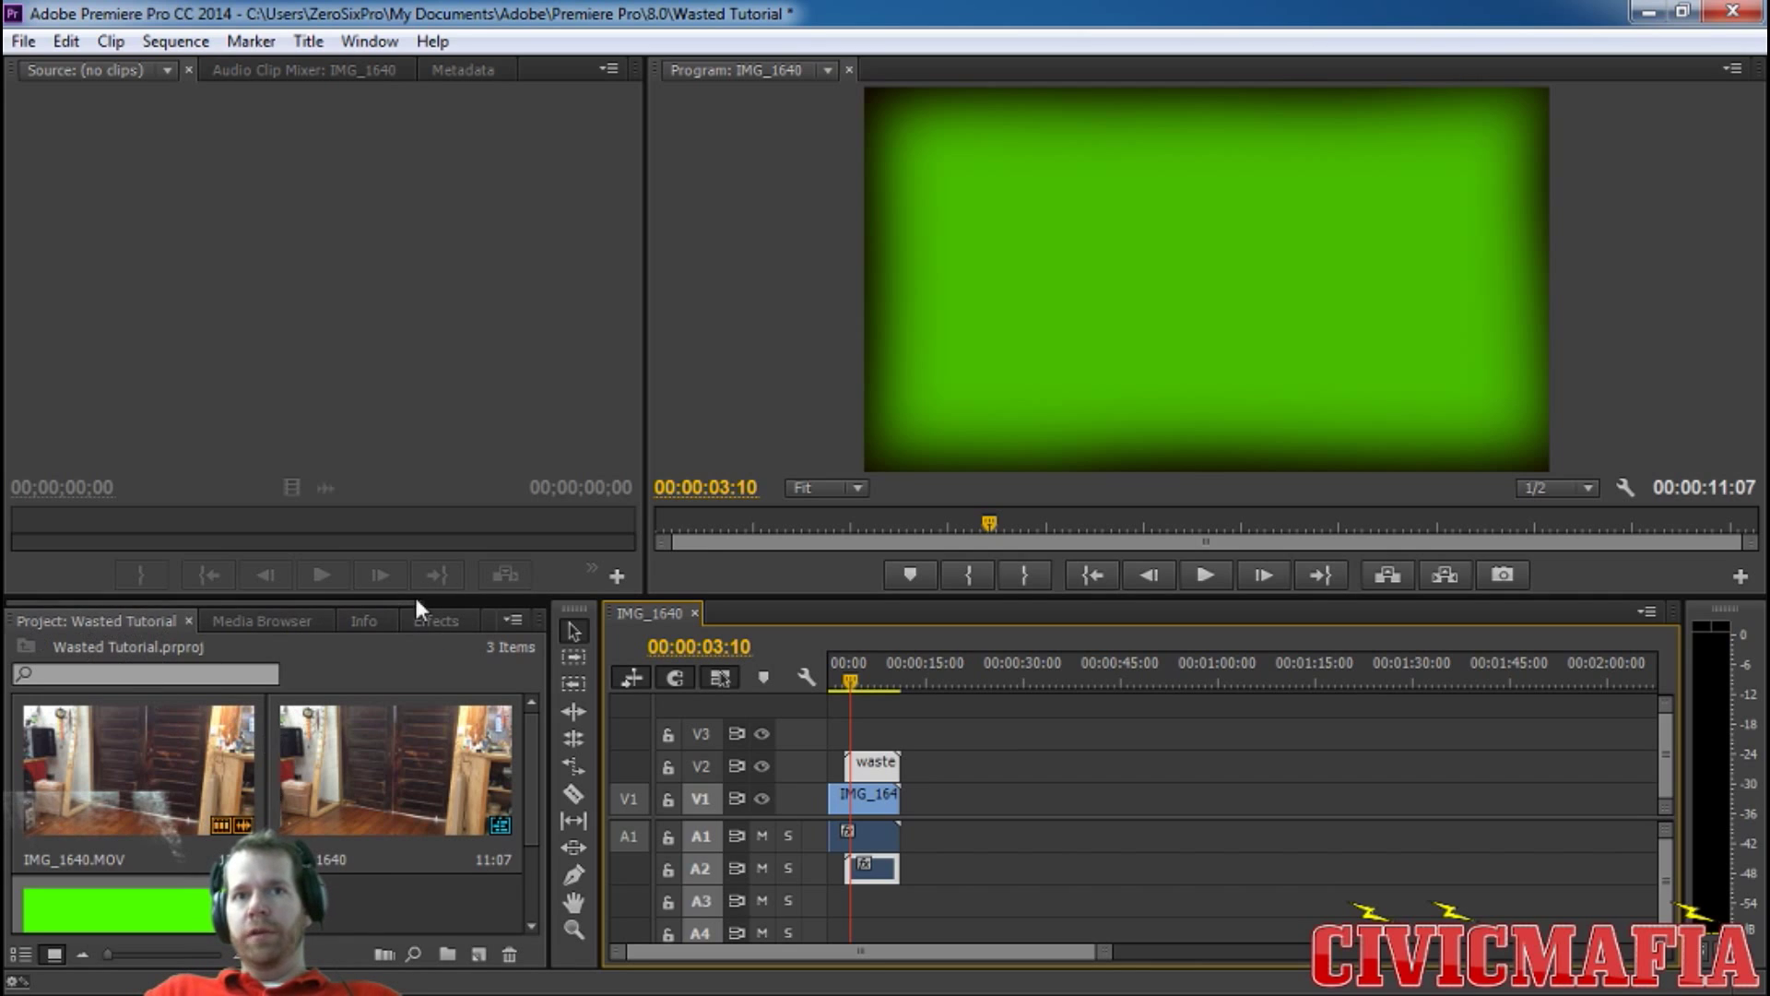
# Step: Drag Ultra Key from Video Effects > Keying onto the wasted clip on V2, then return to the Project panel
pyautogui.click(435, 620)
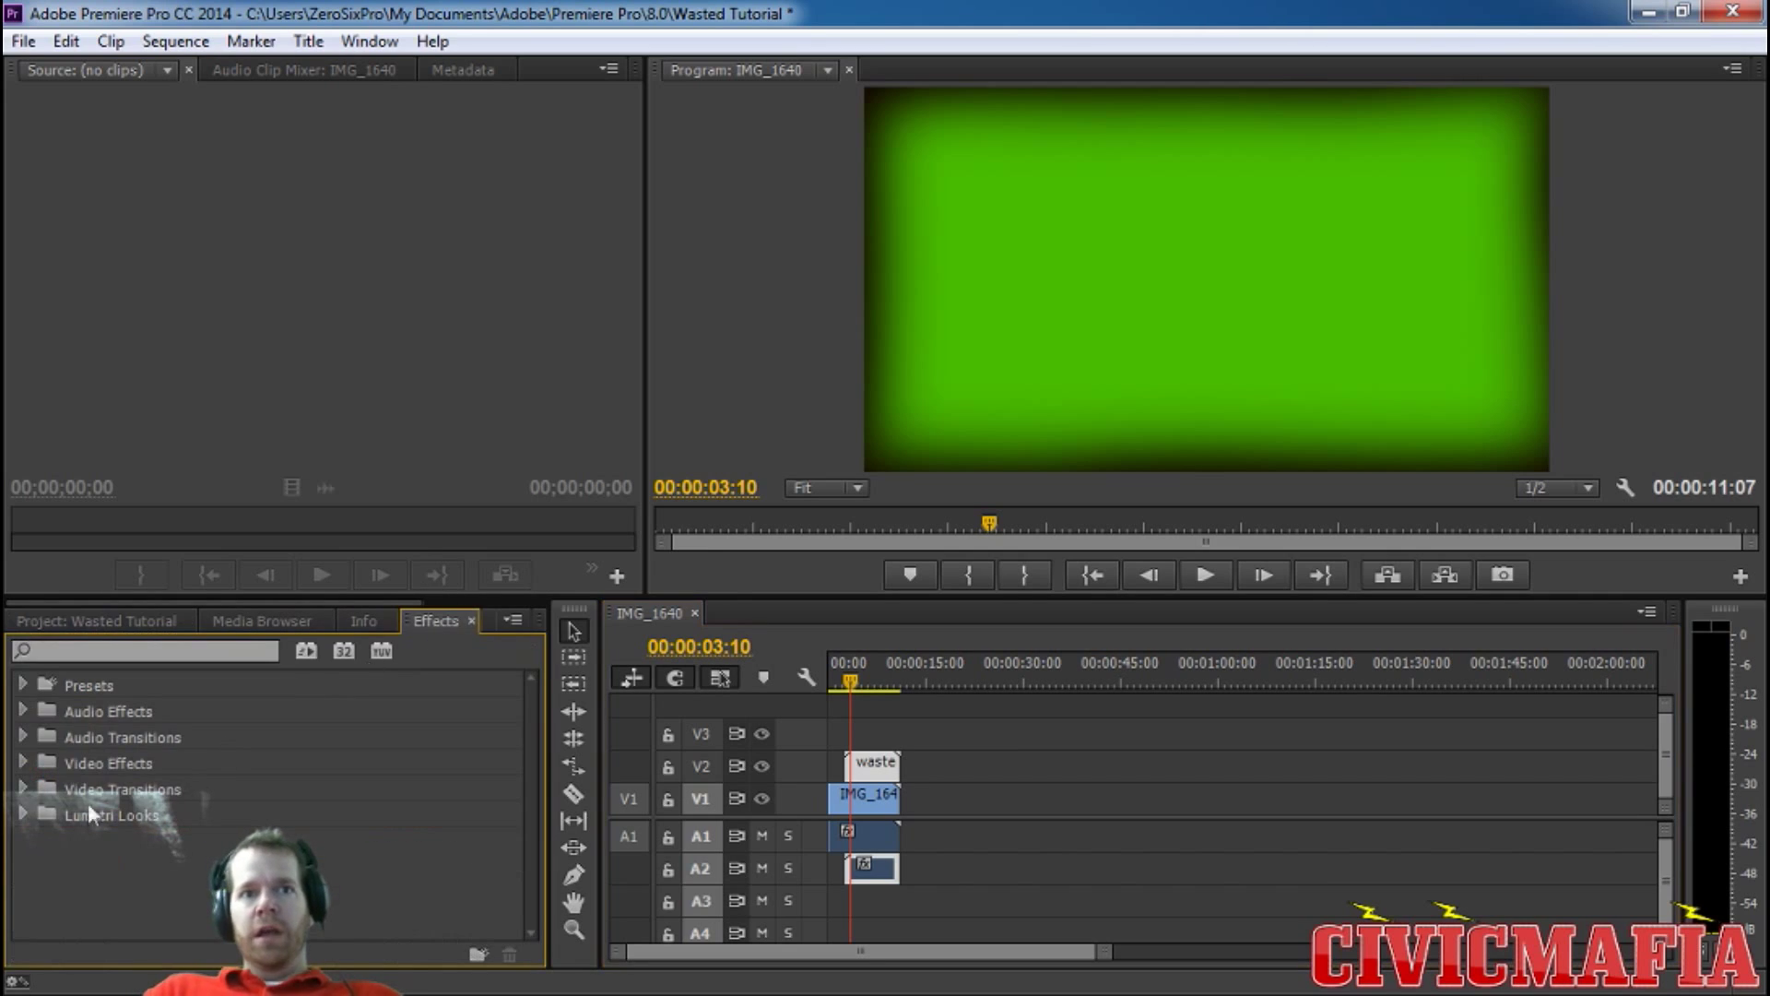
pyautogui.click(24, 762)
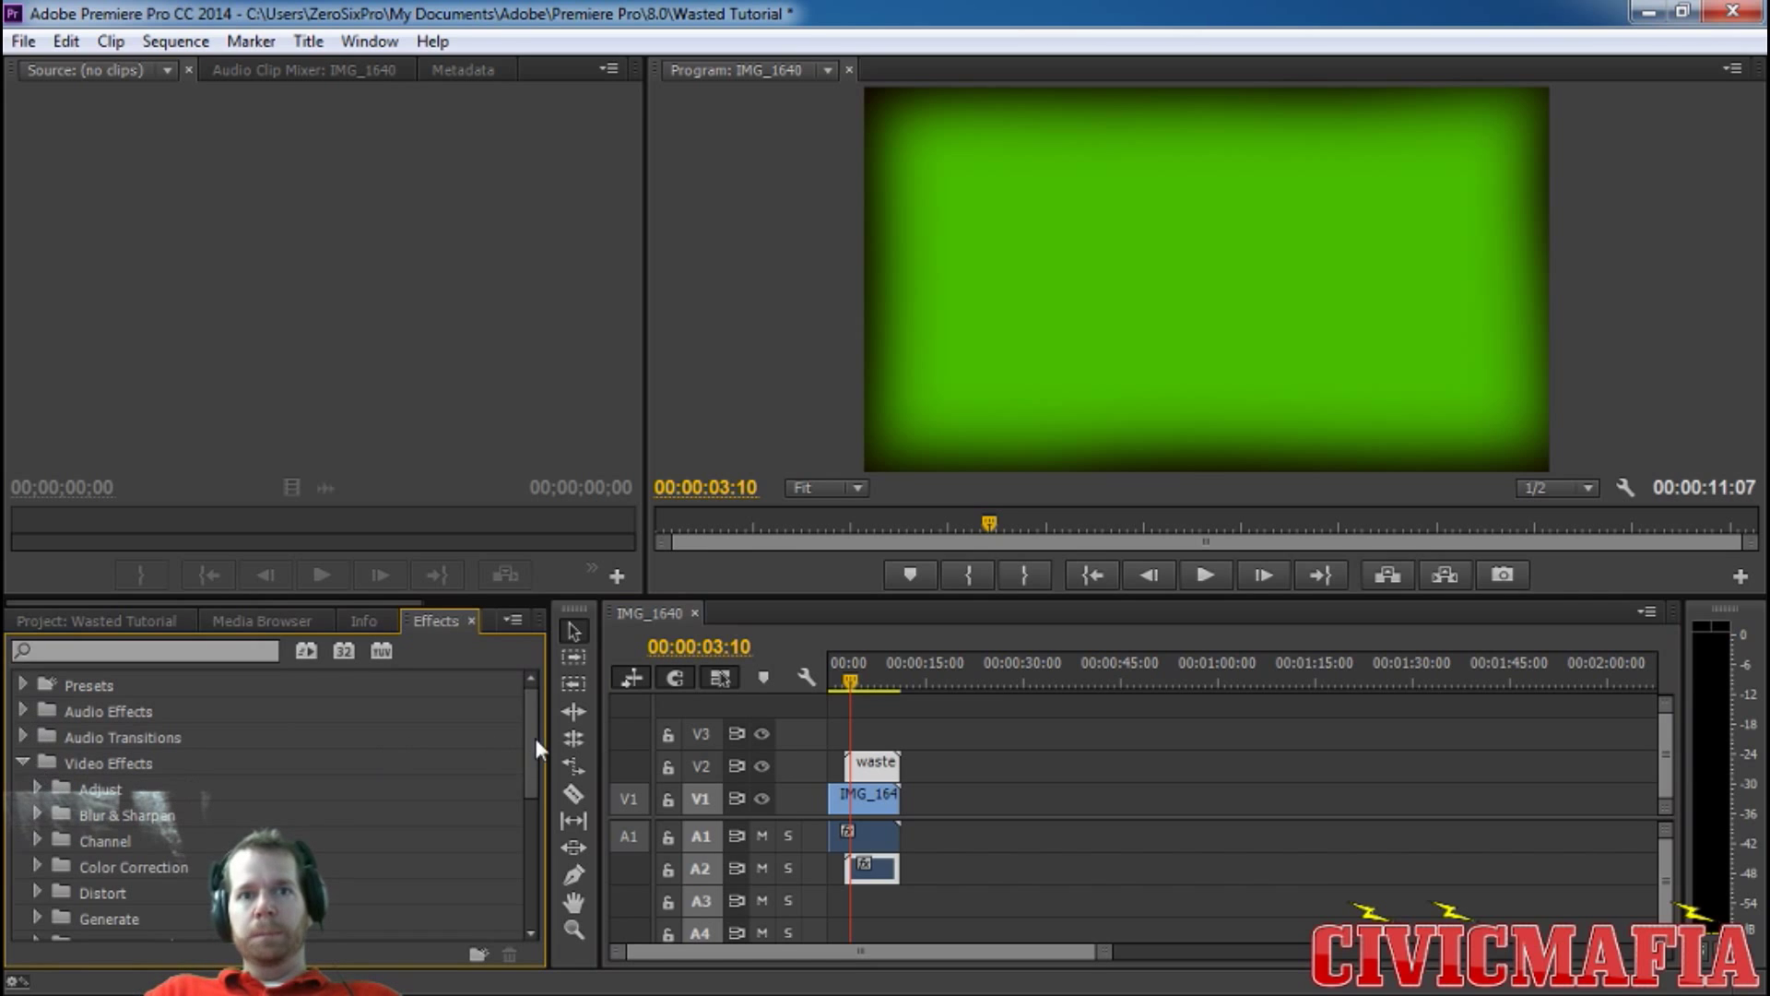
pyautogui.moveTo(535, 737); pyautogui.dragTo(511, 817)
pyautogui.scroll(-2, 508, 830)
pyautogui.scroll(2, 509, 820)
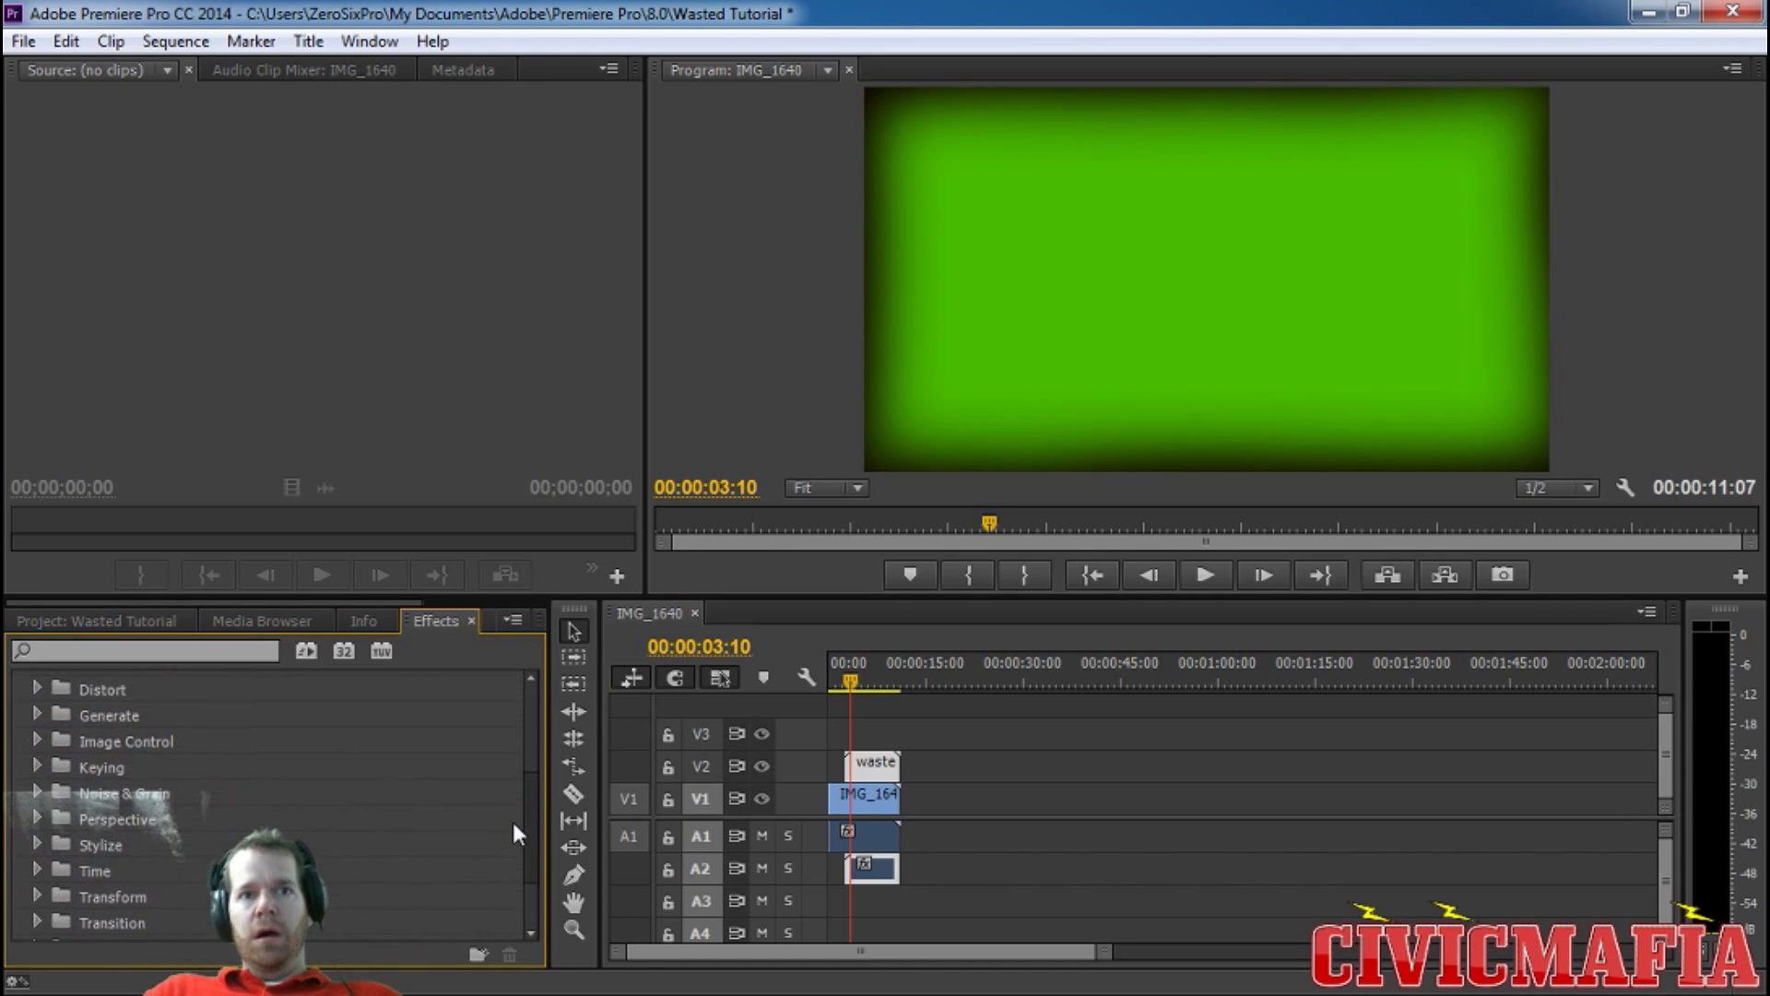
pyautogui.scroll(-3, 506, 848)
pyautogui.scroll(4, 512, 829)
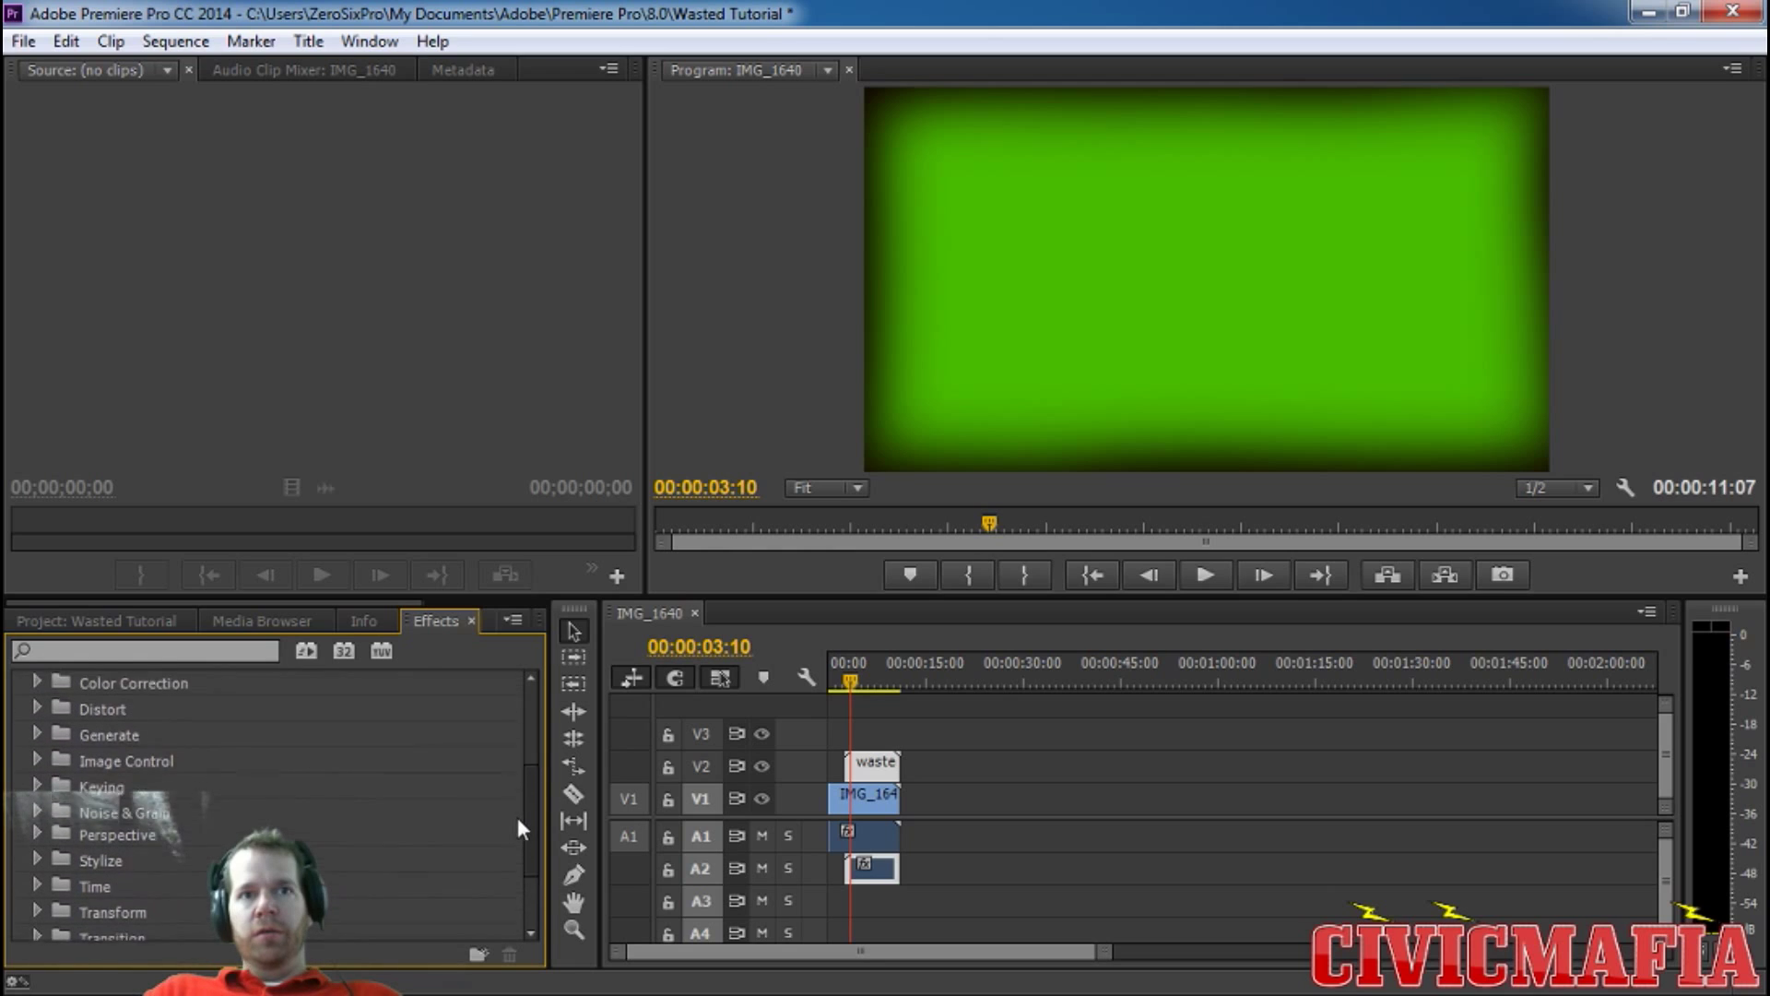
pyautogui.click(37, 791)
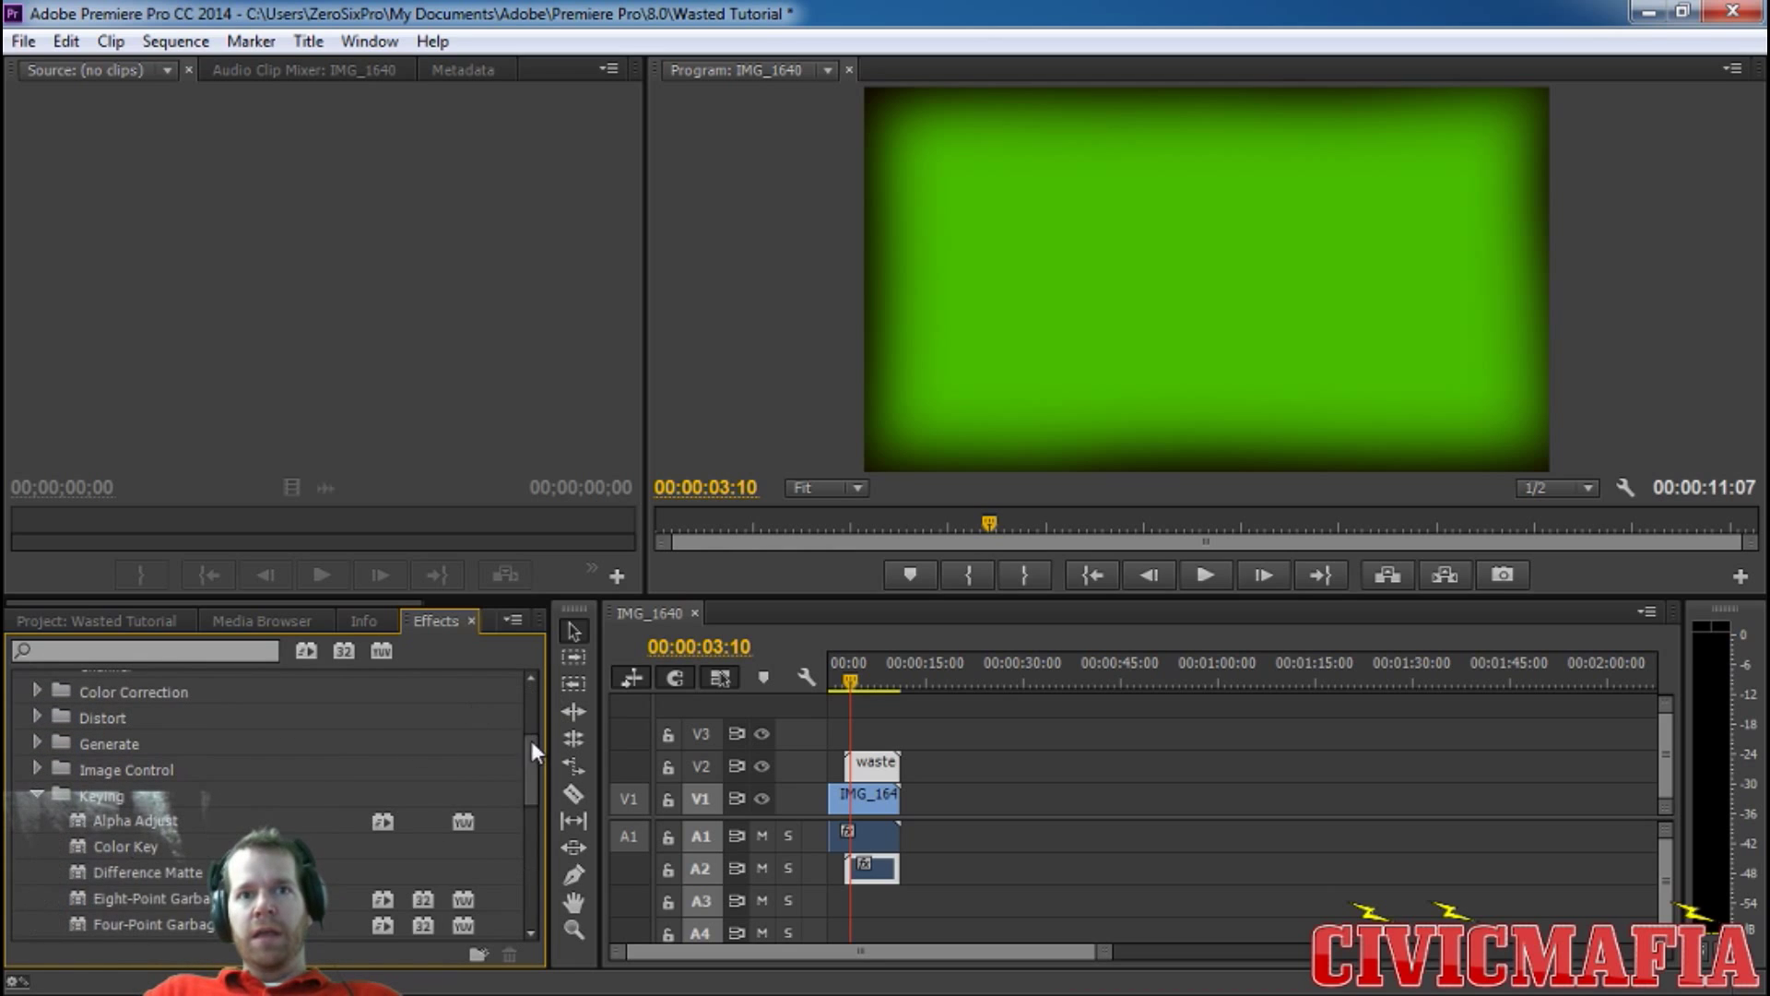
pyautogui.moveTo(532, 744); pyautogui.dragTo(500, 798)
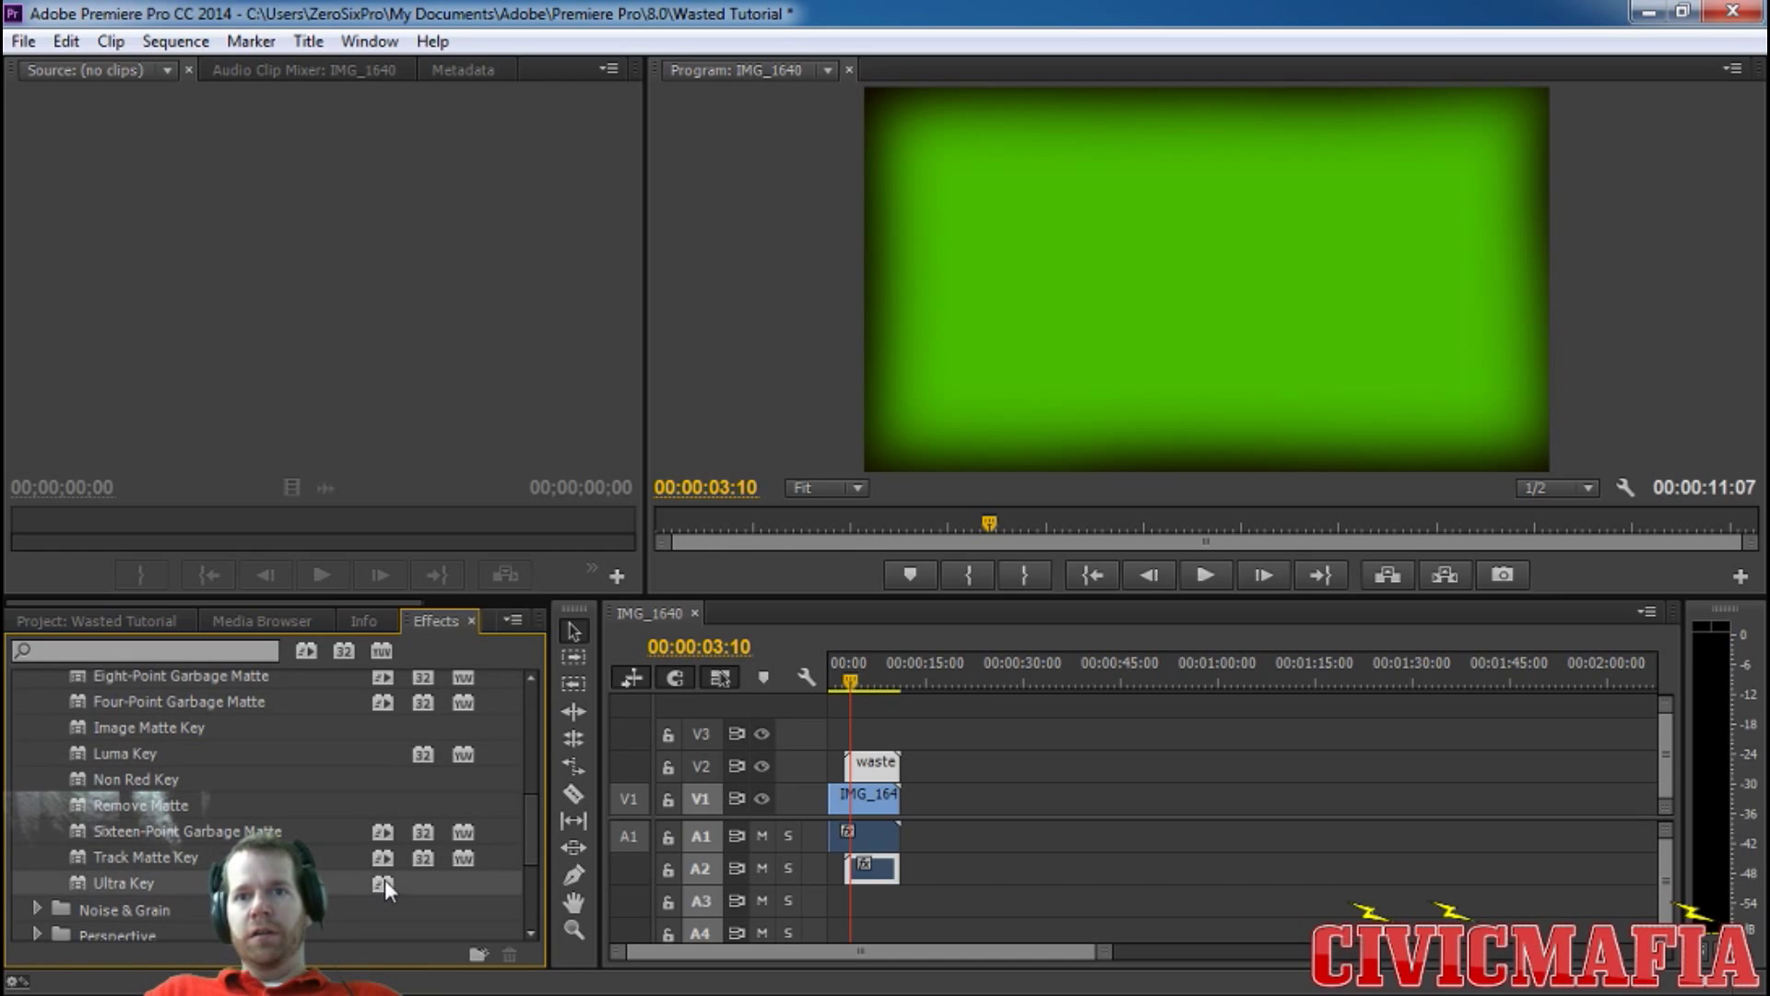
pyautogui.moveTo(385, 880); pyautogui.dragTo(869, 759)
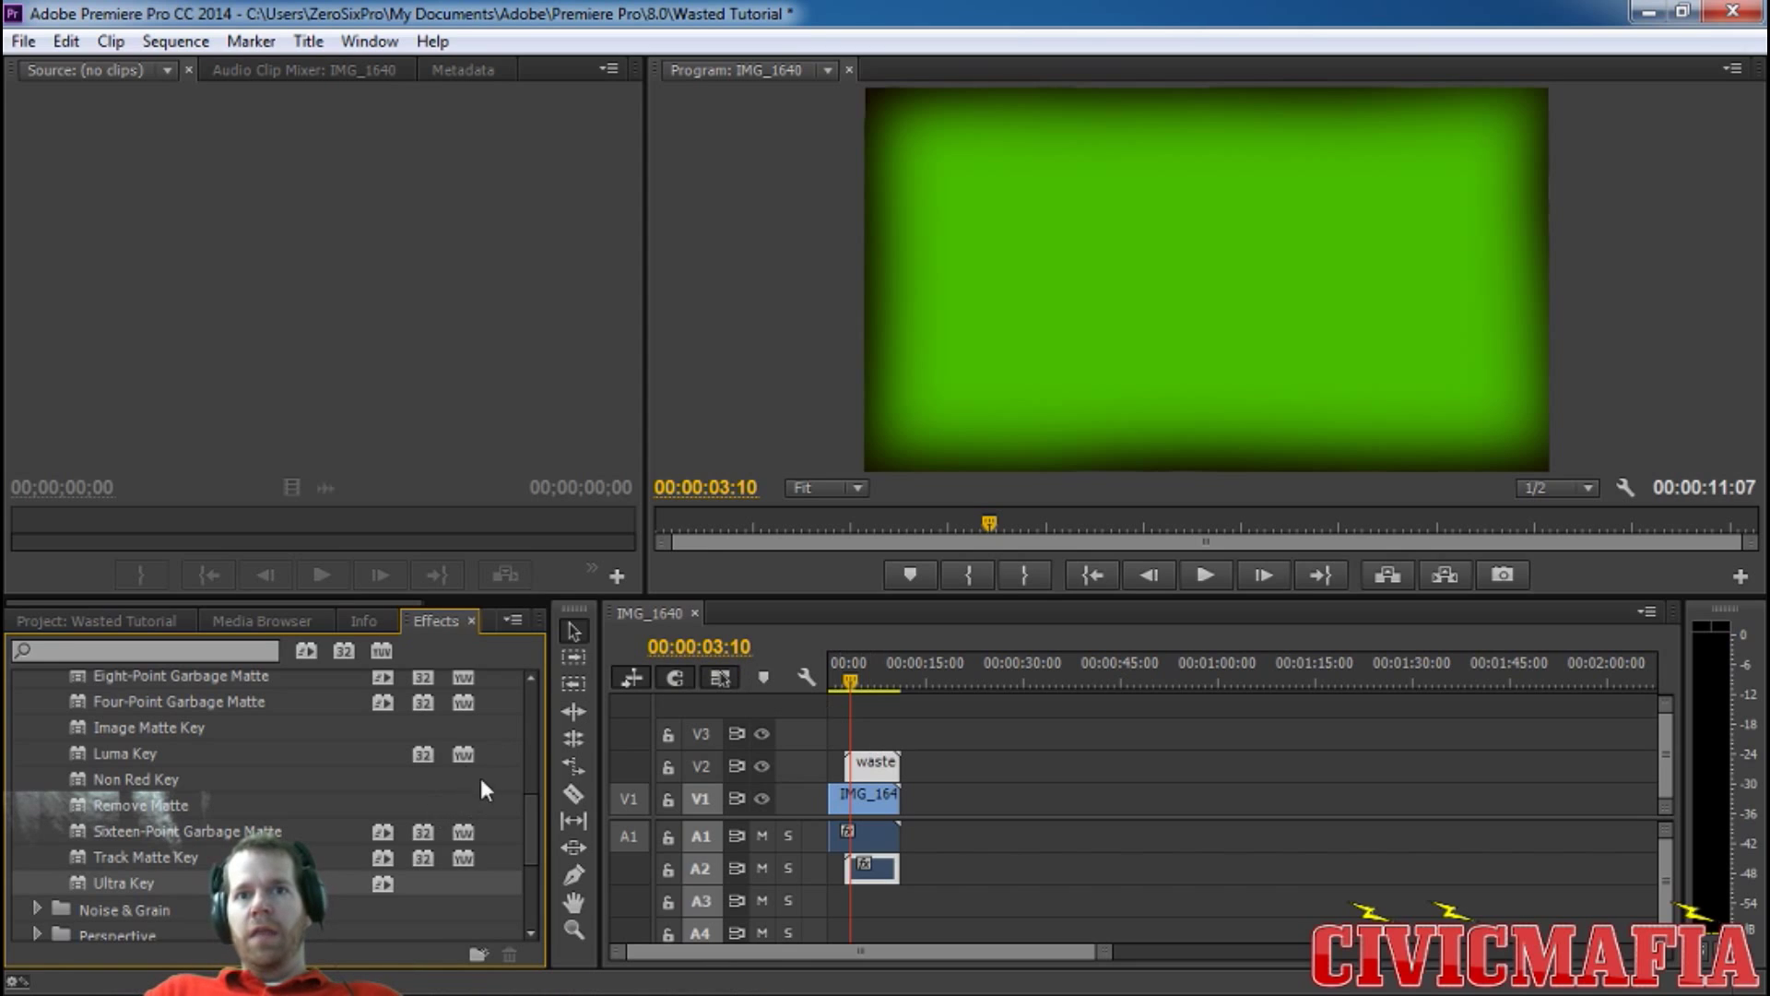
pyautogui.click(53, 622)
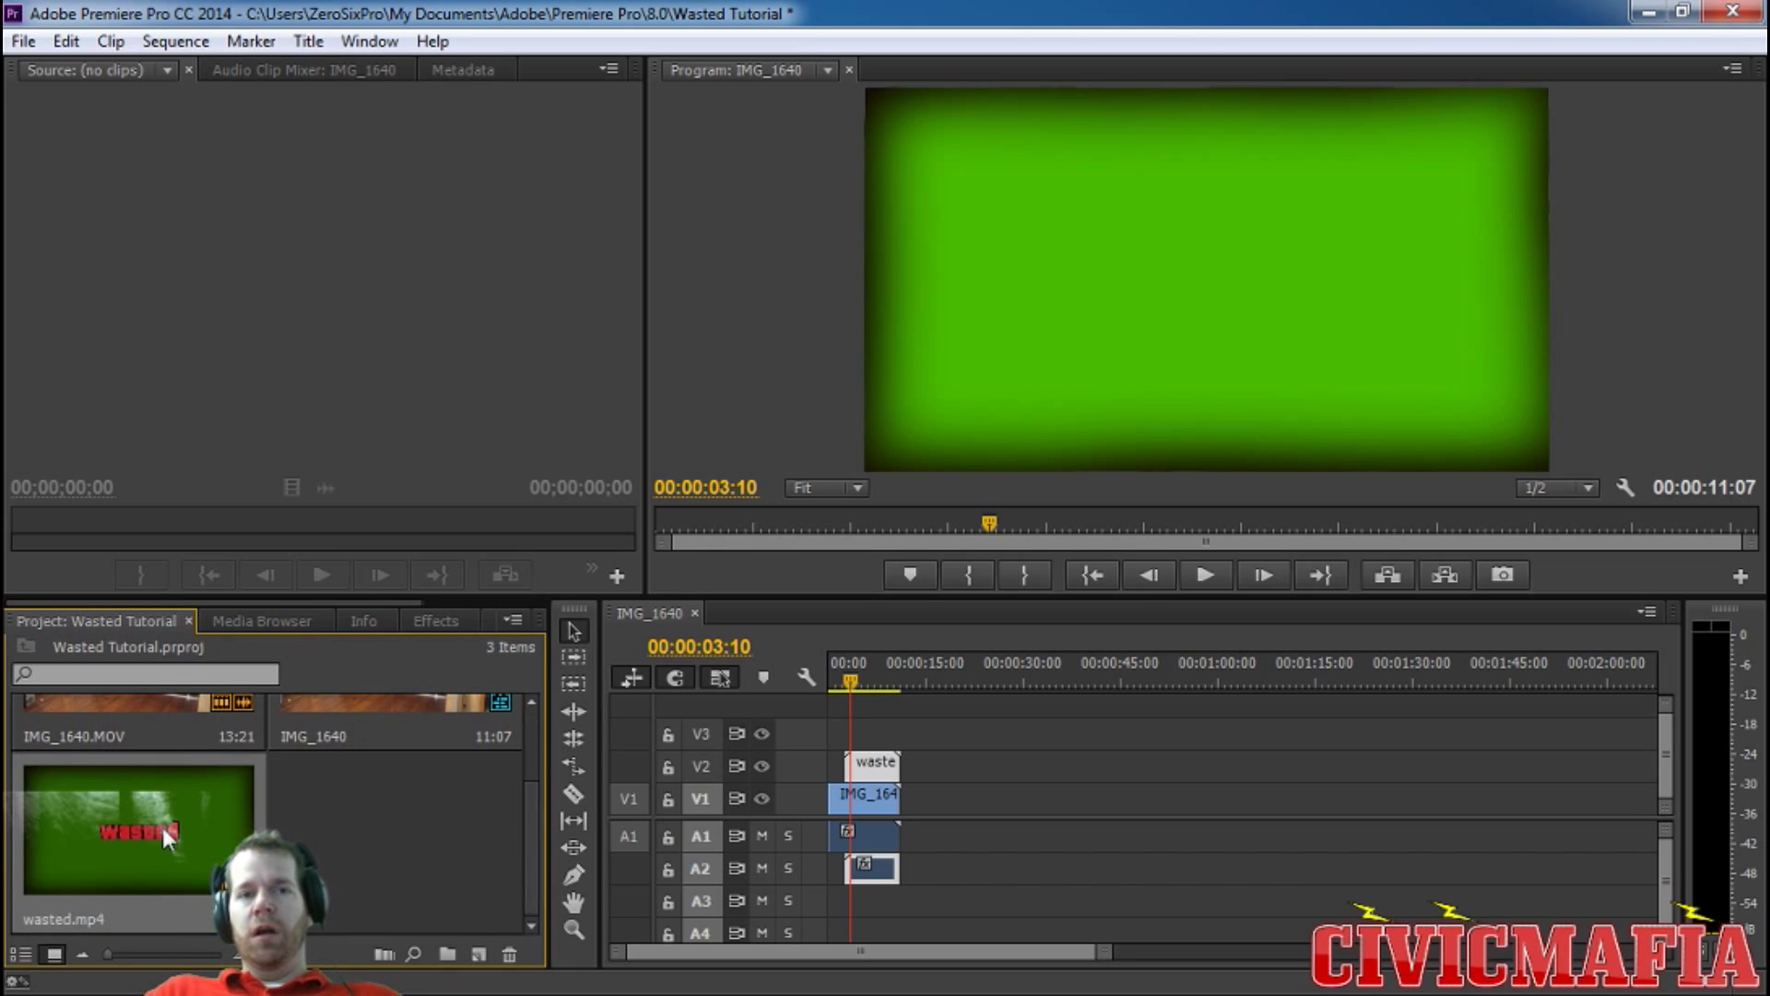
# Step: Load wasted.mp4 into a widened Source monitor and display its Effect Controls from the Window menu
pyautogui.doubleClick(157, 827)
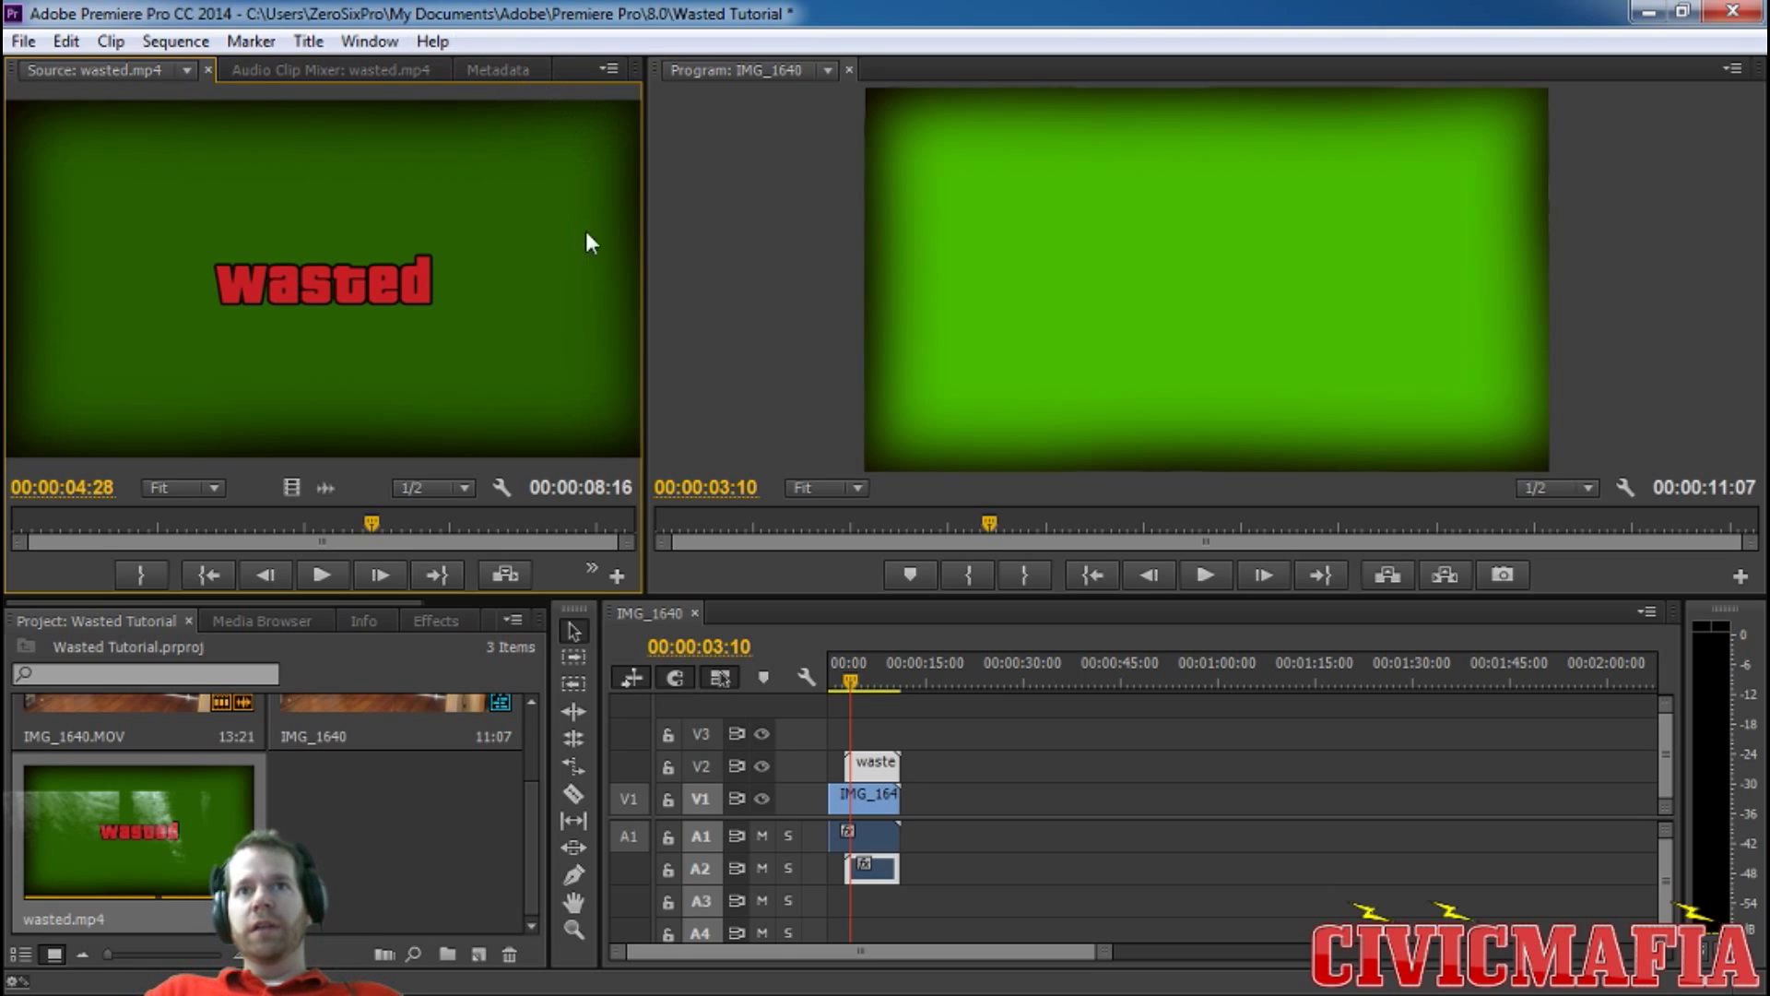
pyautogui.moveTo(647, 233); pyautogui.dragTo(700, 223)
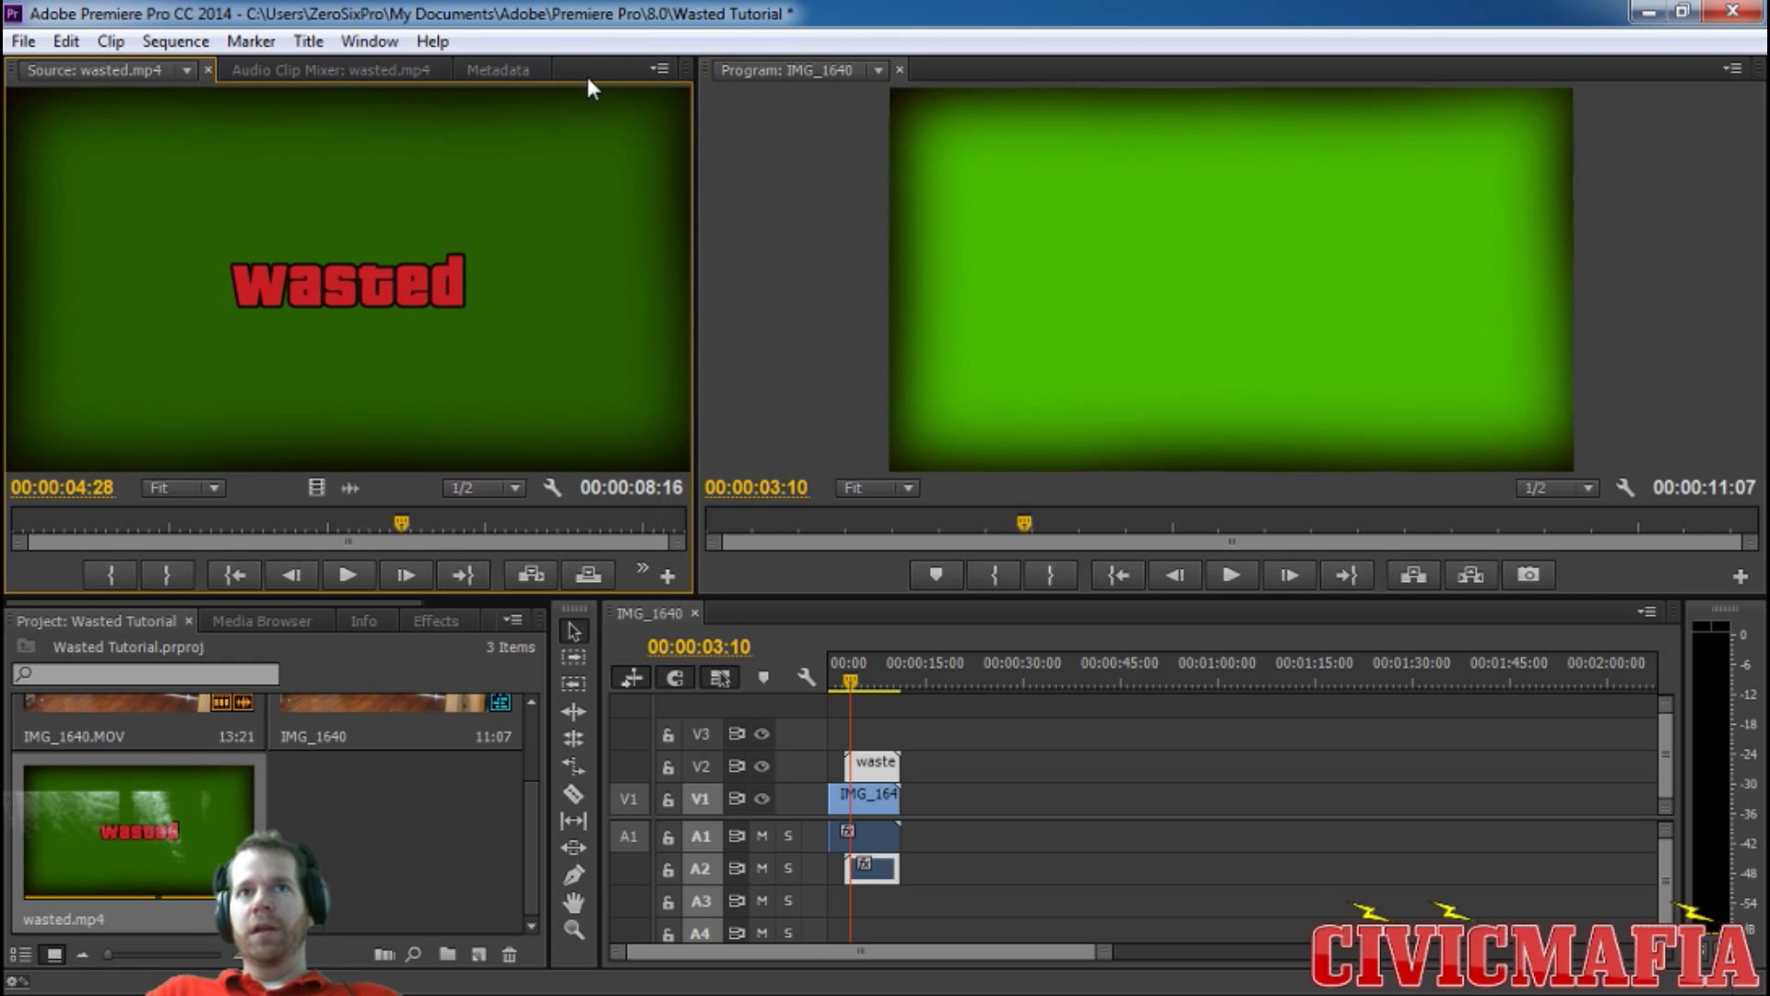
pyautogui.click(370, 41)
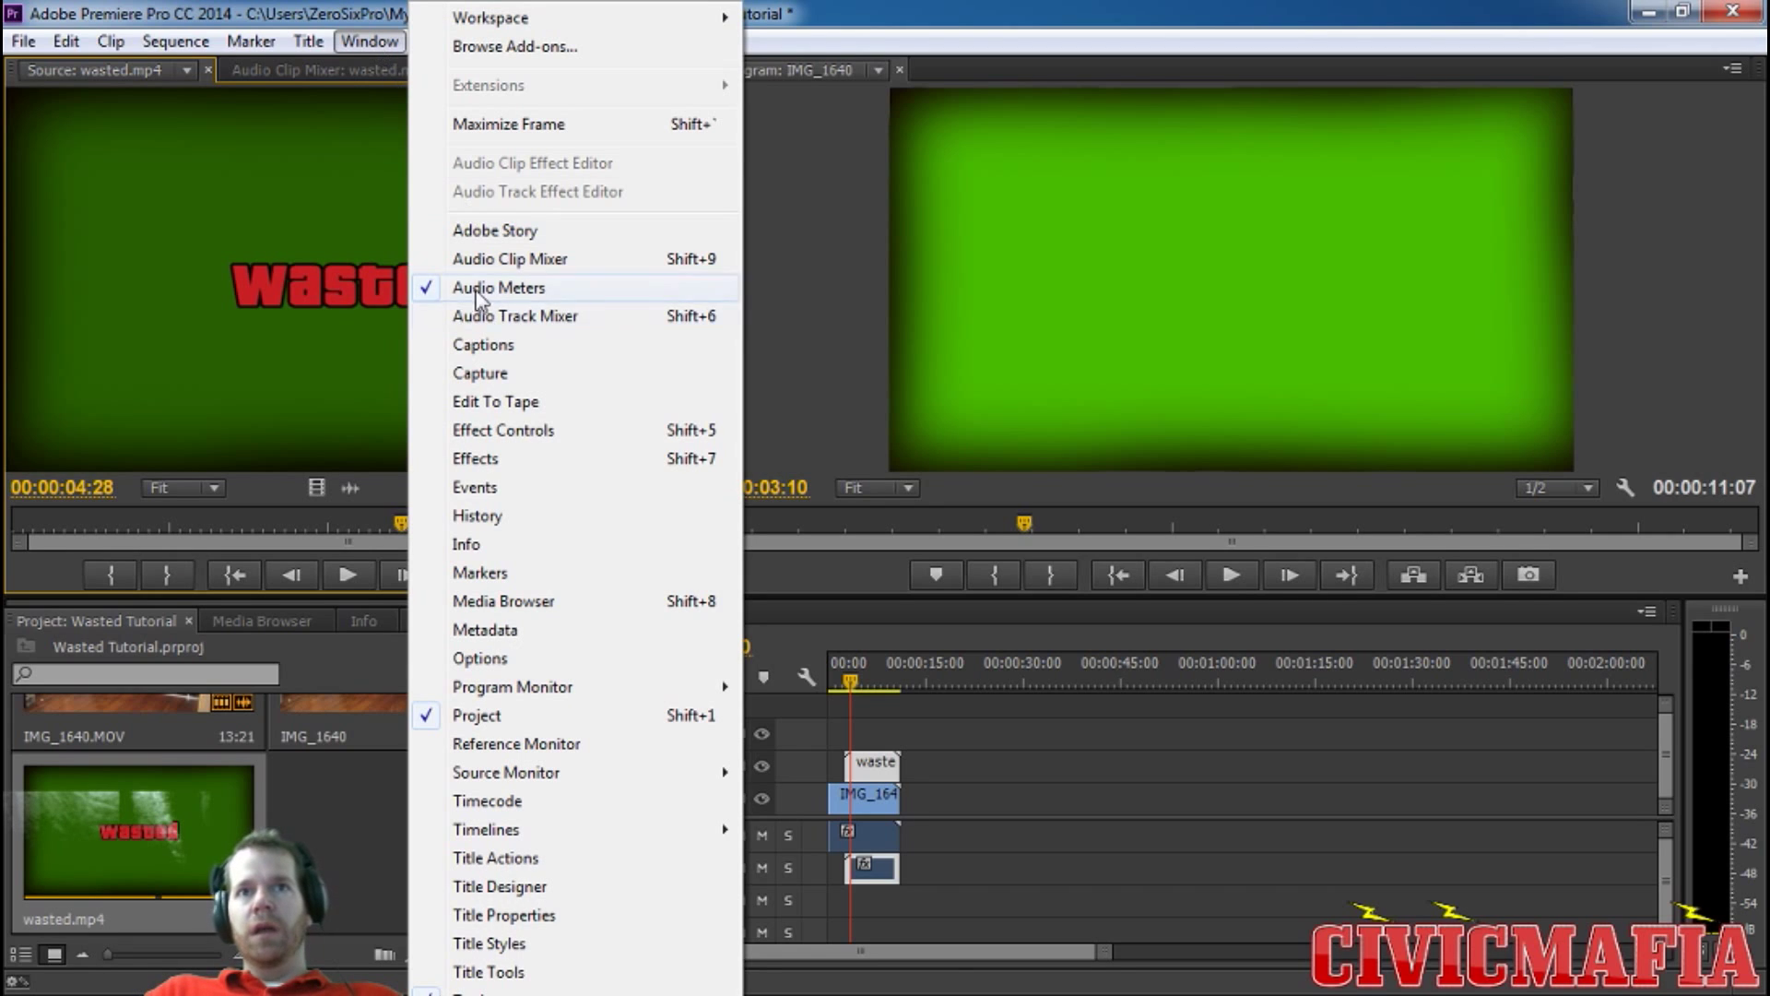
pyautogui.click(489, 431)
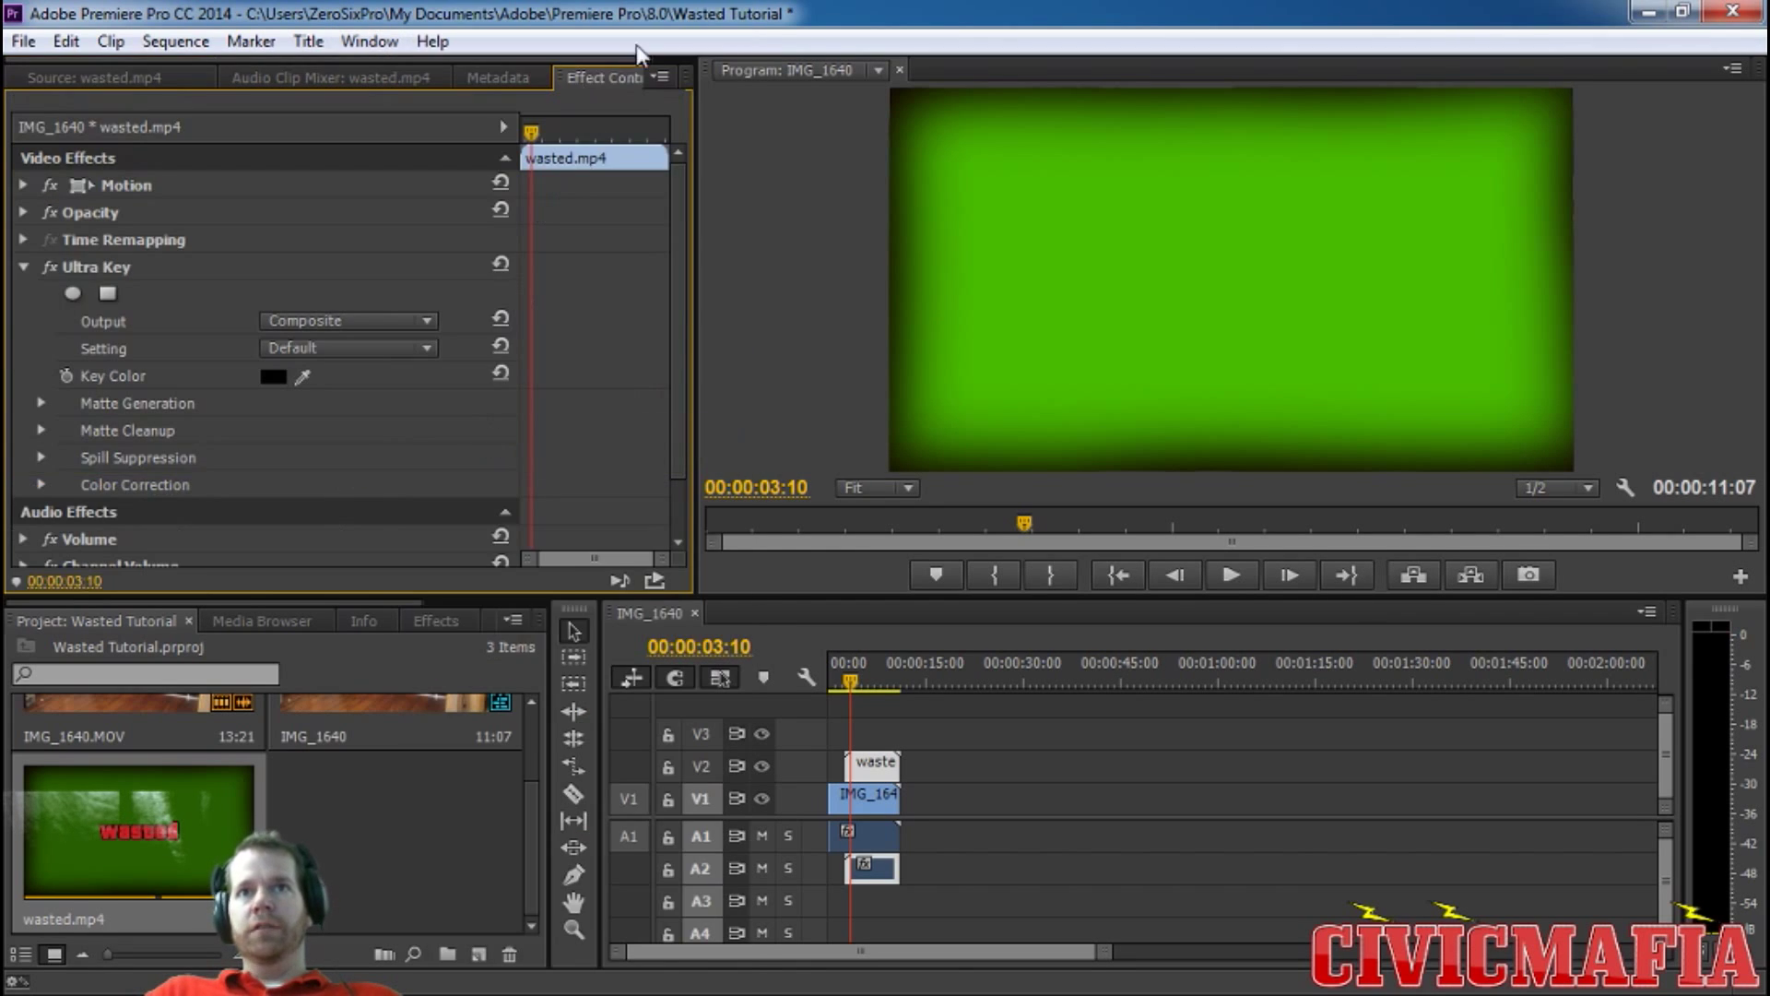
# Step: At 00:00:03:00, sample the screen green with Ultra Key's Key Color eyedropper so the footage shows through
pyautogui.hotkey('shift', 'Left')
pyautogui.hotkey('shift', 'Left')
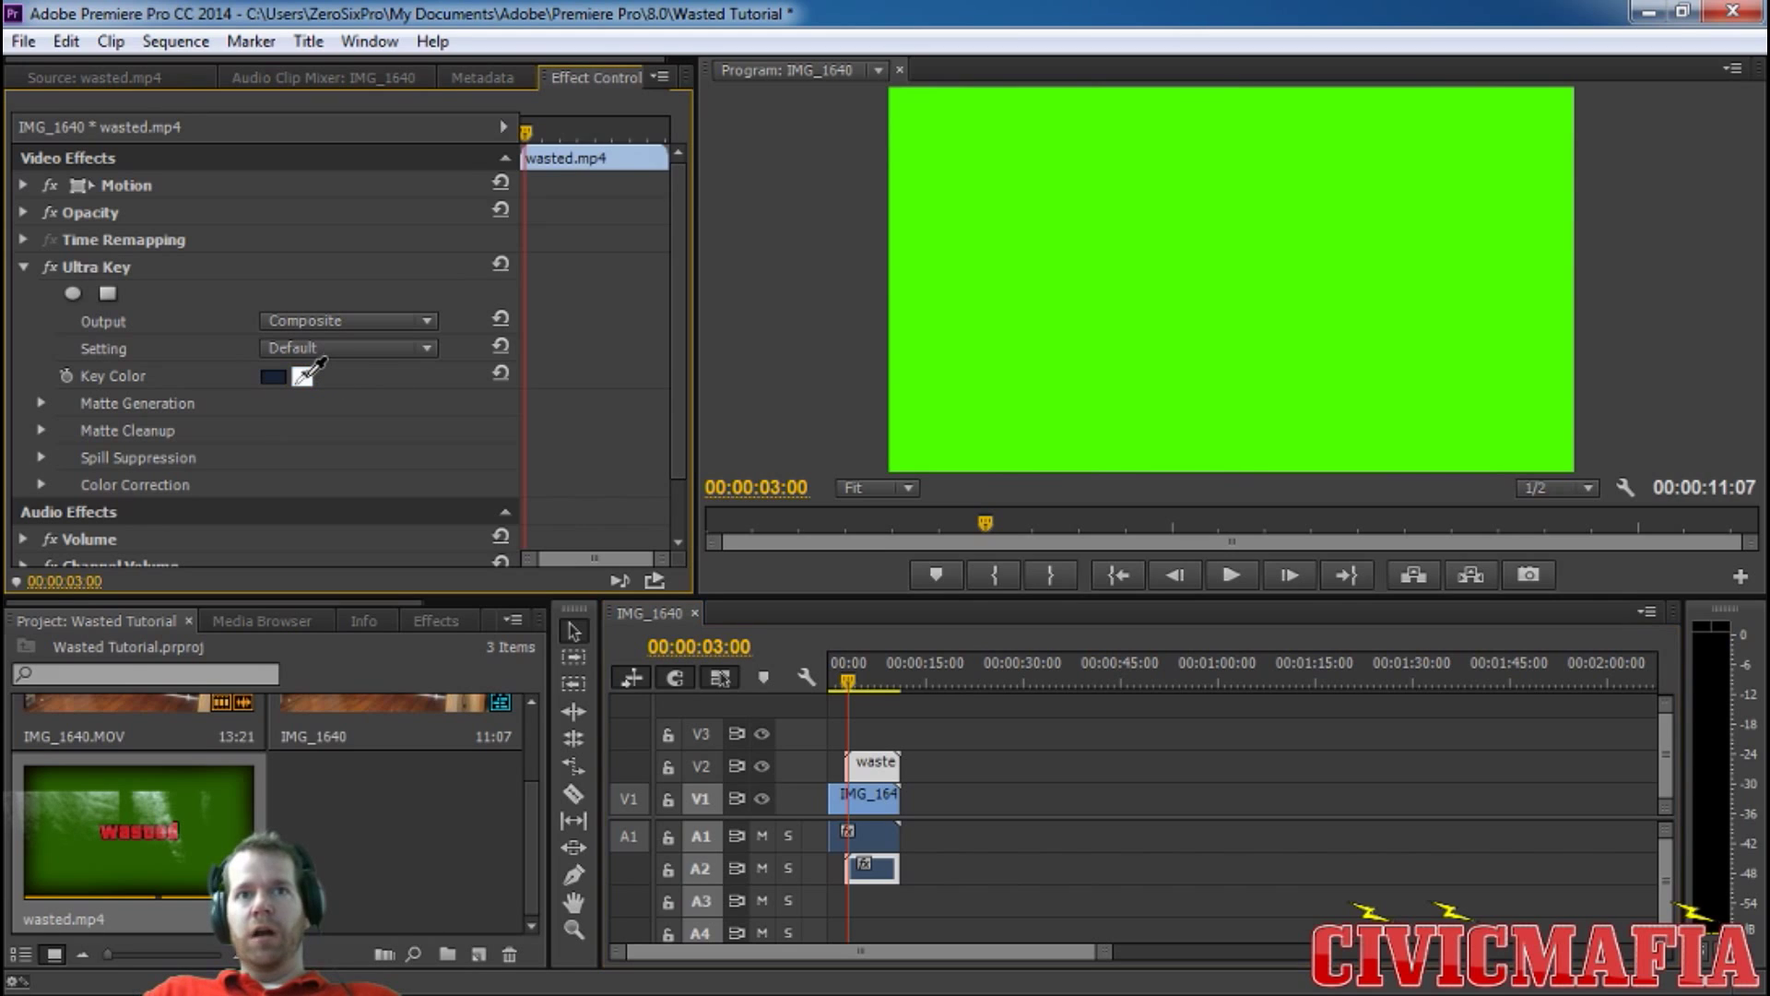
pyautogui.moveTo(303, 377); pyautogui.dragTo(853, 678)
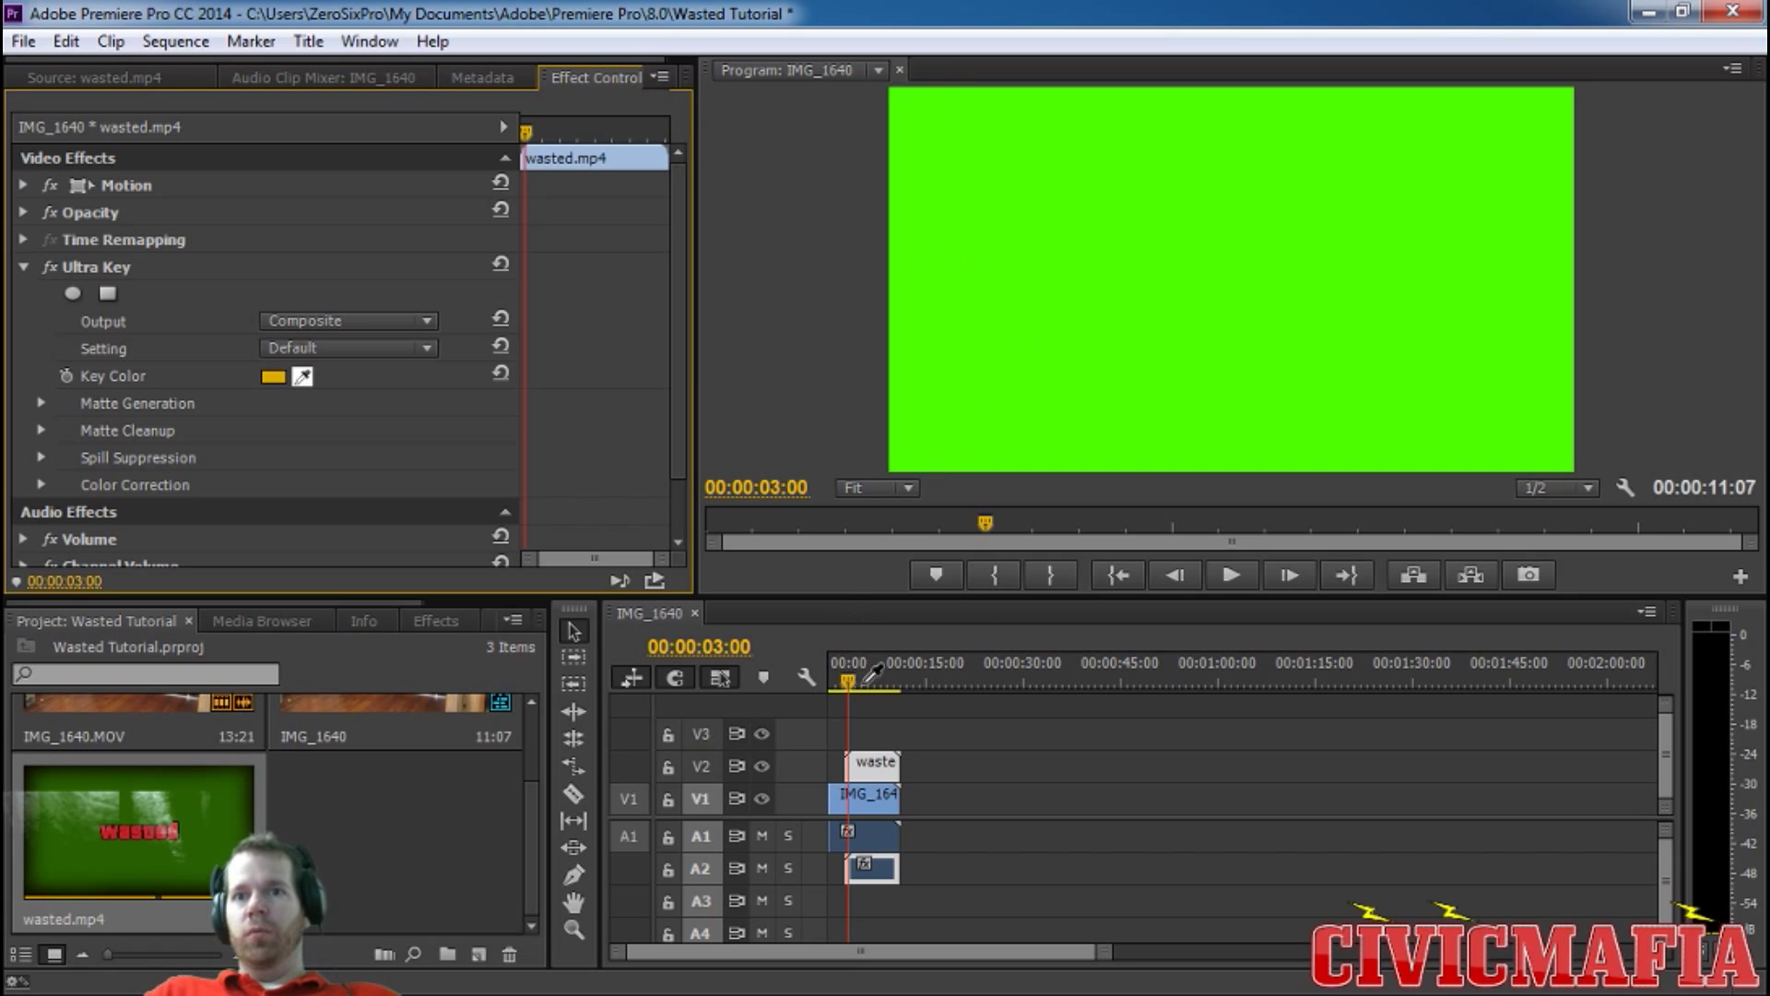
pyautogui.moveTo(1099, 225); pyautogui.dragTo(1249, 206)
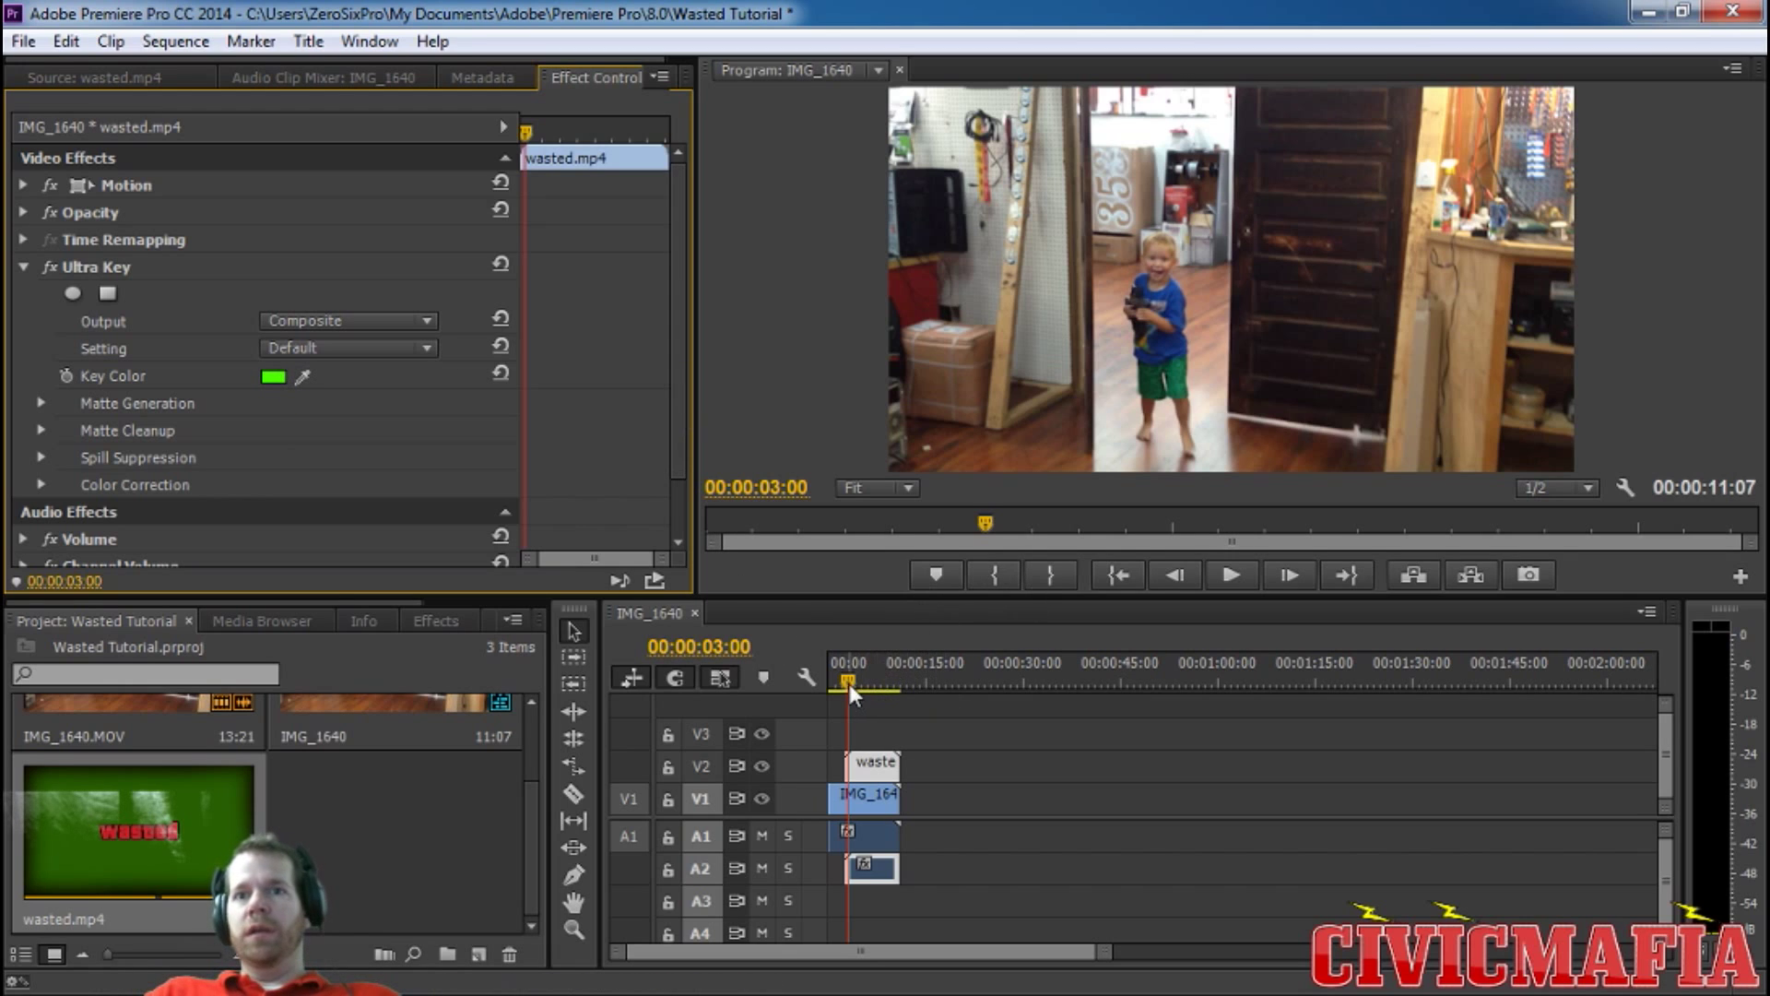
pyautogui.moveTo(849, 683); pyautogui.dragTo(827, 686)
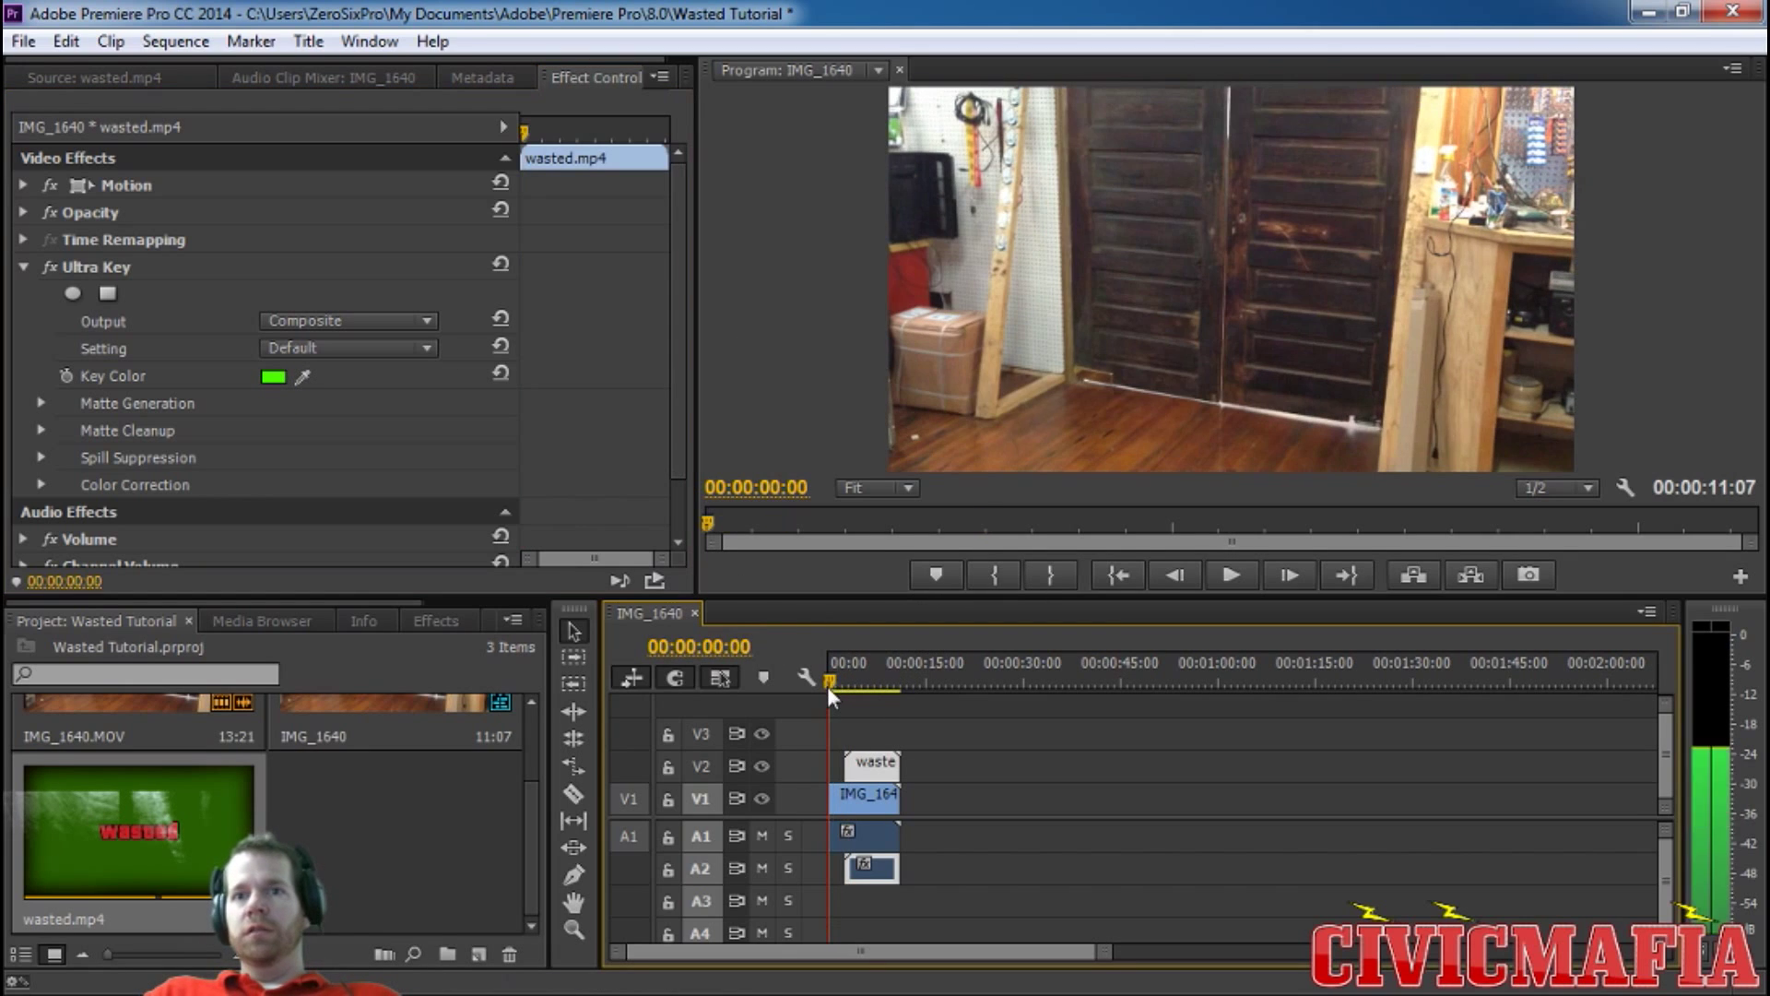
pyautogui.click(1235, 575)
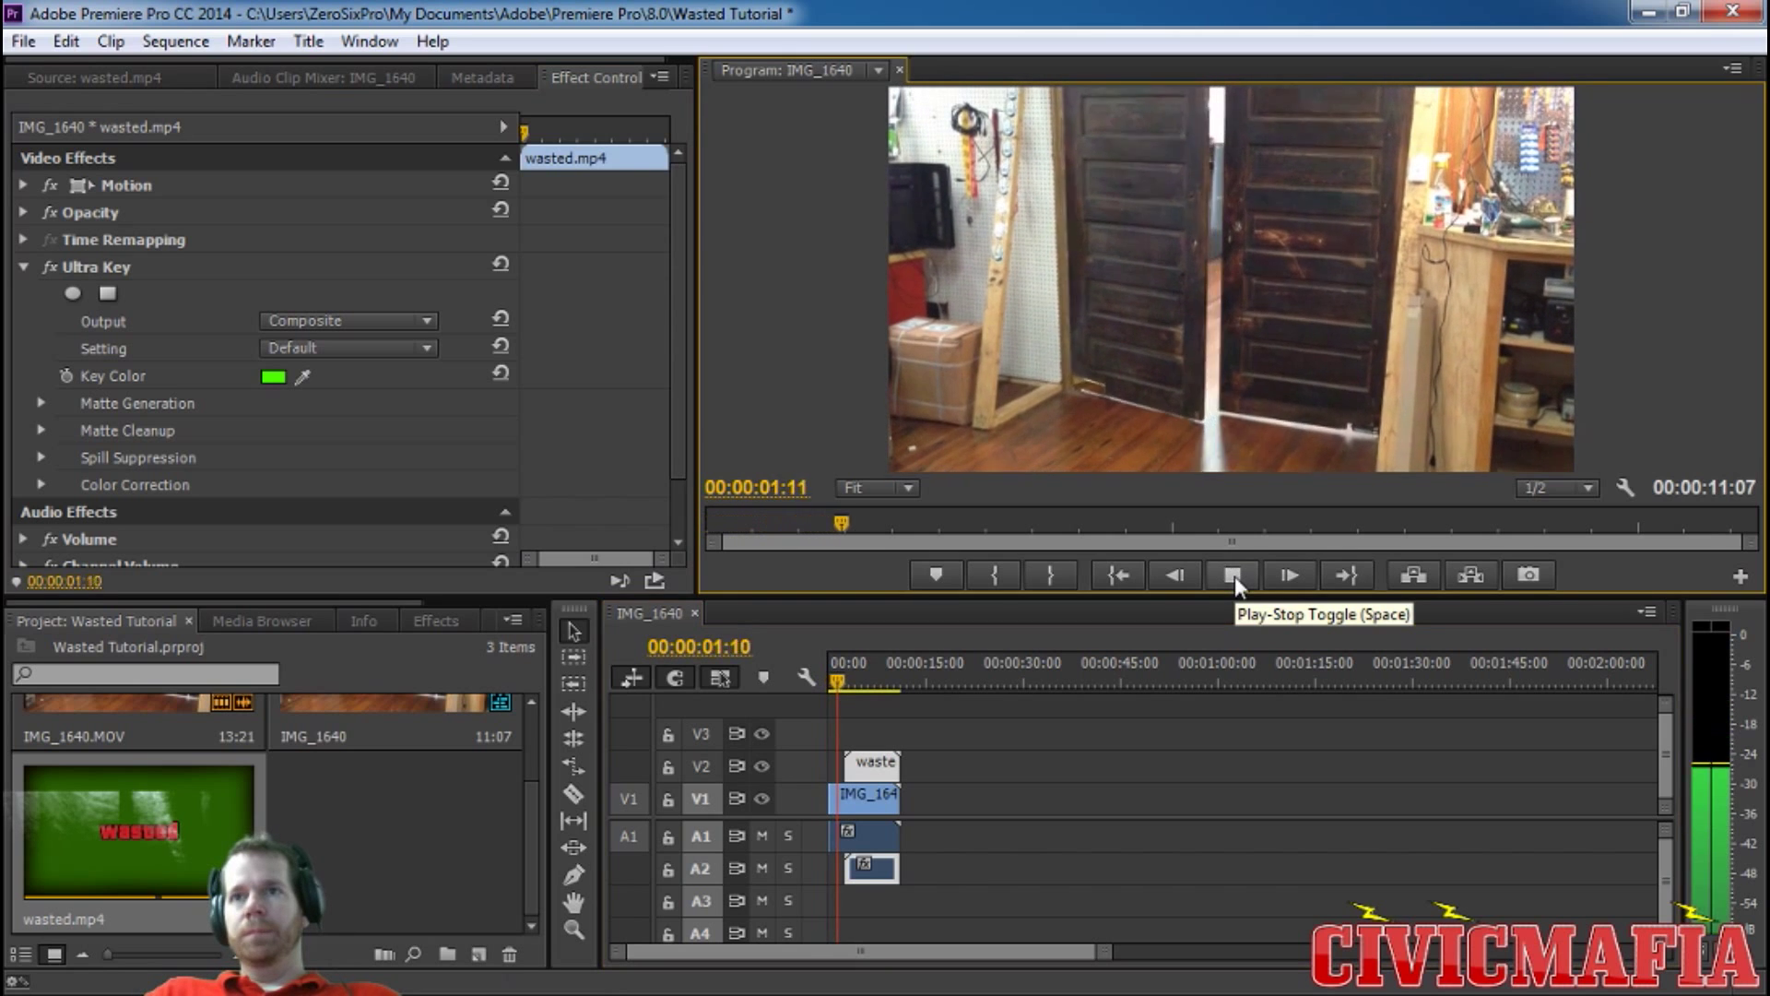